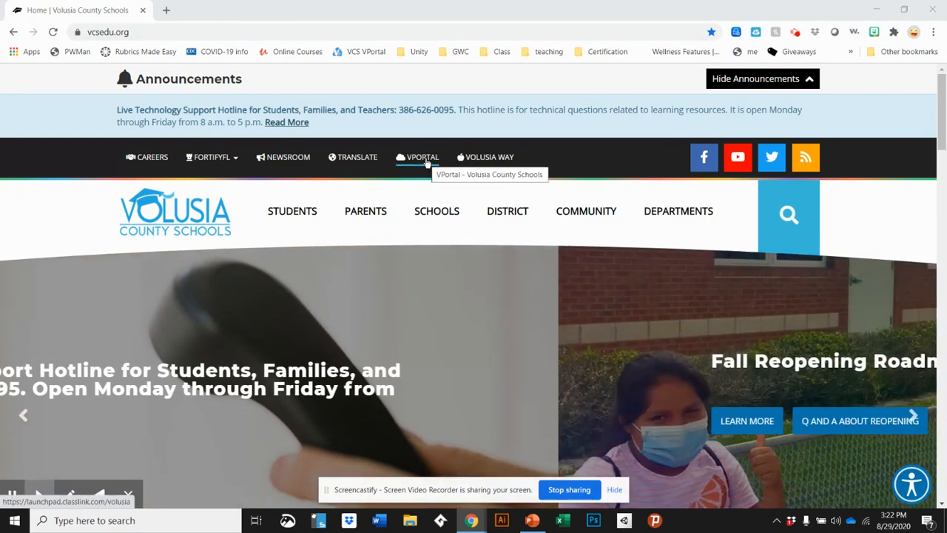
Open the VPORTAL login page from the Volusia County Schools site in a new tab
{"action": "left_click", "coordinate": [426, 162]}
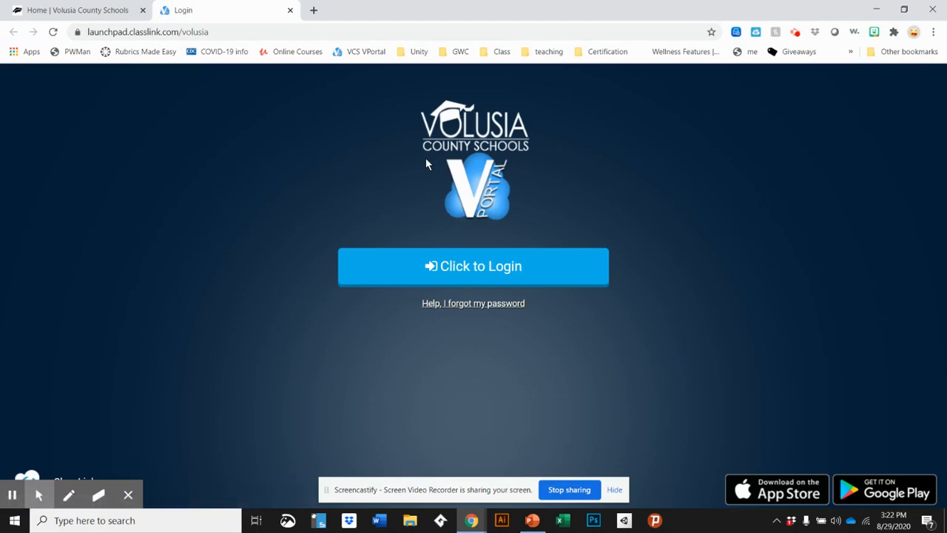
Bookmark the VPortal login page into the Bookmarks bar folder
{"action": "left_click", "coordinate": [710, 33]}
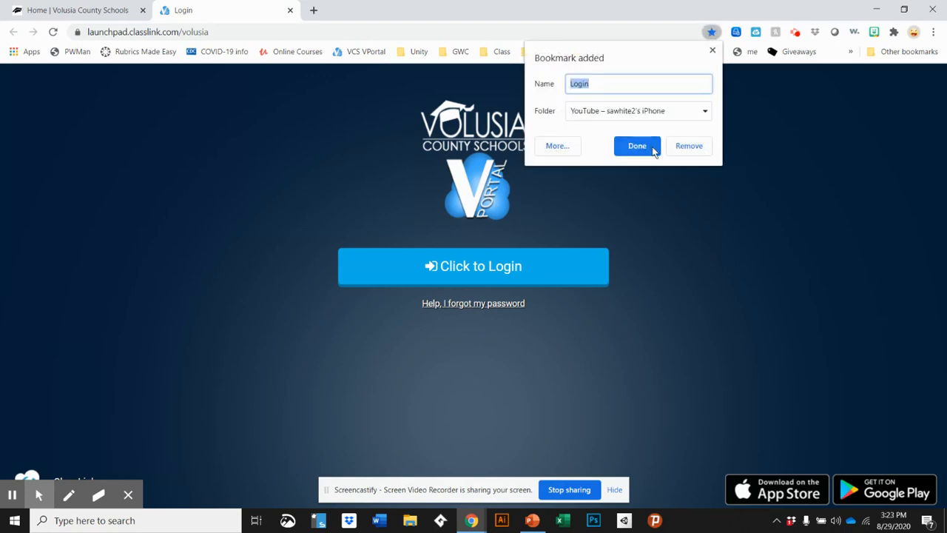
{"action": "left_click", "coordinate": [704, 110]}
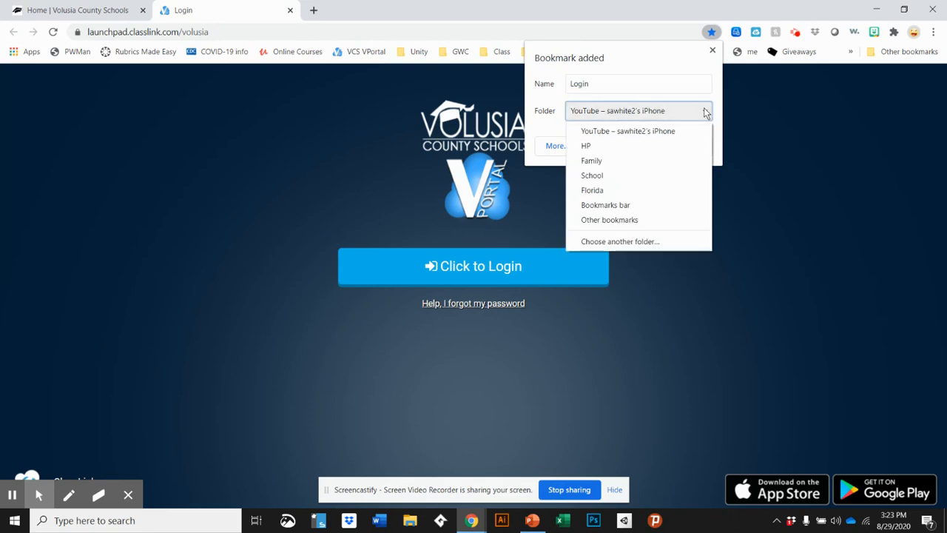
{"action": "left_click", "coordinate": [605, 206]}
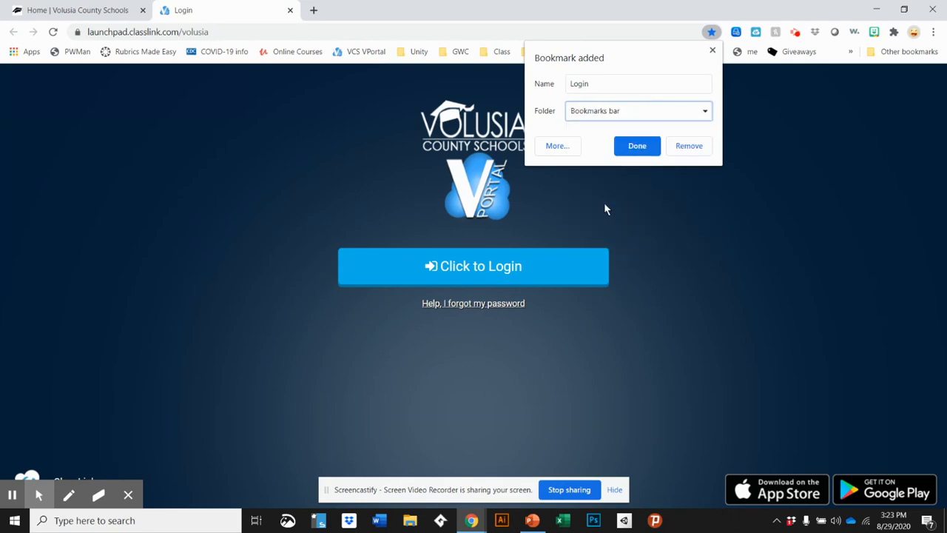
{"action": "left_click", "coordinate": [642, 142]}
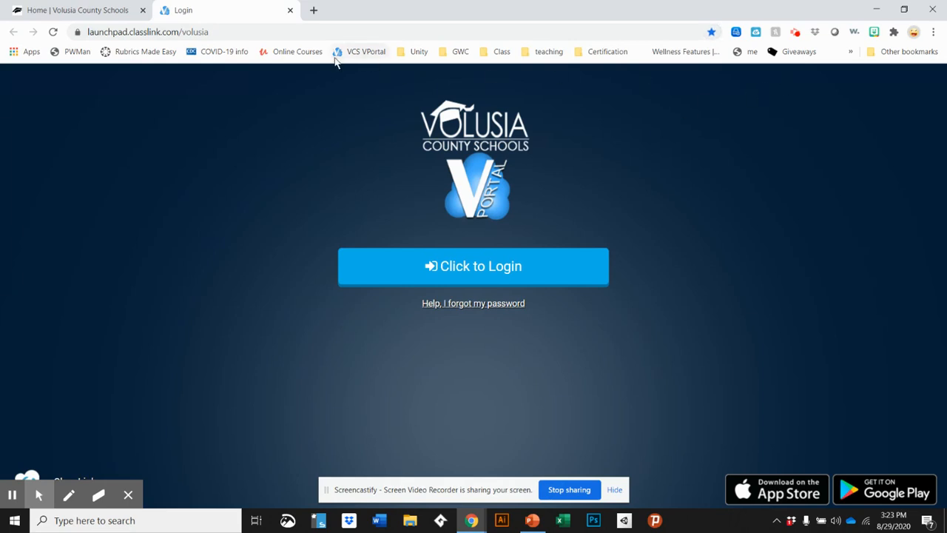
Move the Login bookmark from the overflow list to right after VCS VPortal
{"action": "left_click", "coordinate": [851, 52]}
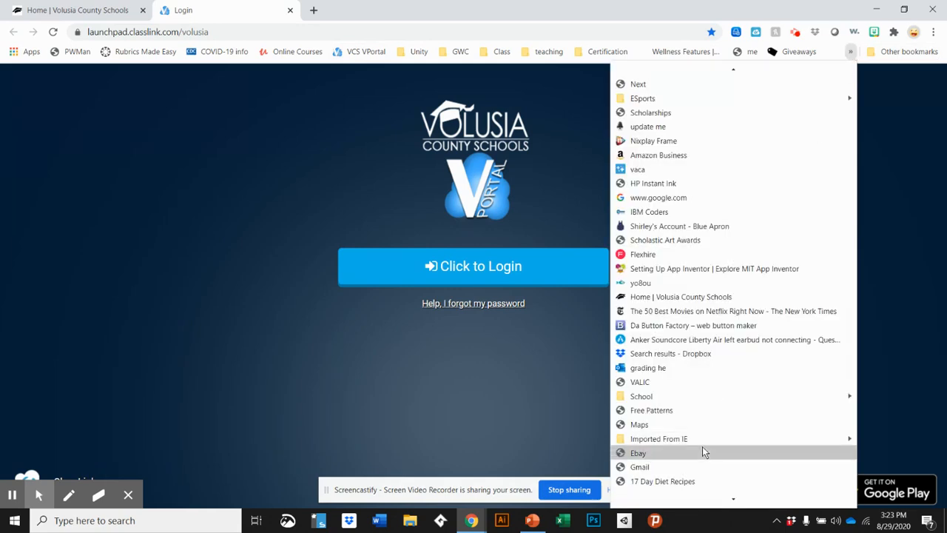
{"action": "scroll", "coordinate": [703, 444], "scroll_direction": "down", "scroll_amount": 3}
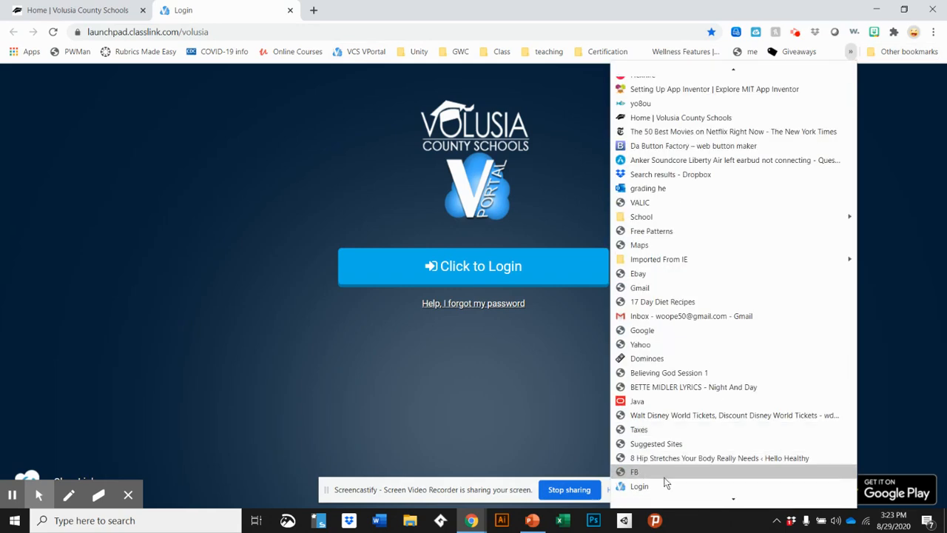
{"action": "left_click_drag", "start_coordinate": [412, 138], "coordinate": [392, 62]}
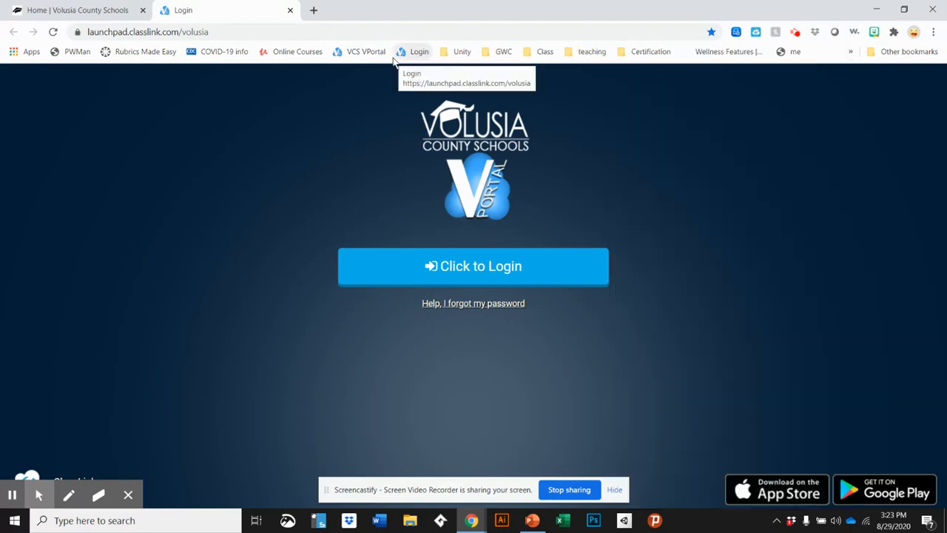
Sign in with the autofilled school account, retyping the password after the first rejection
{"action": "left_click", "coordinate": [468, 266]}
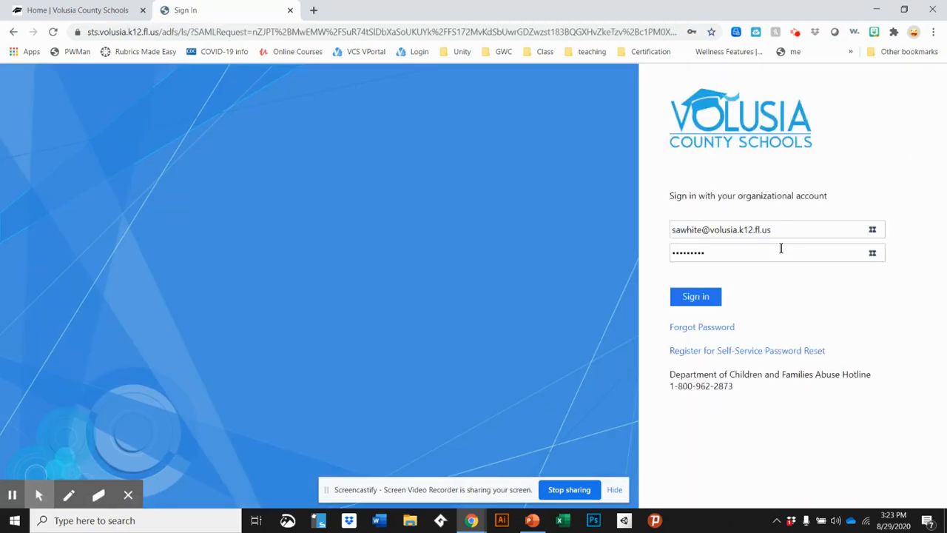
{"action": "left_click", "coordinate": [693, 302]}
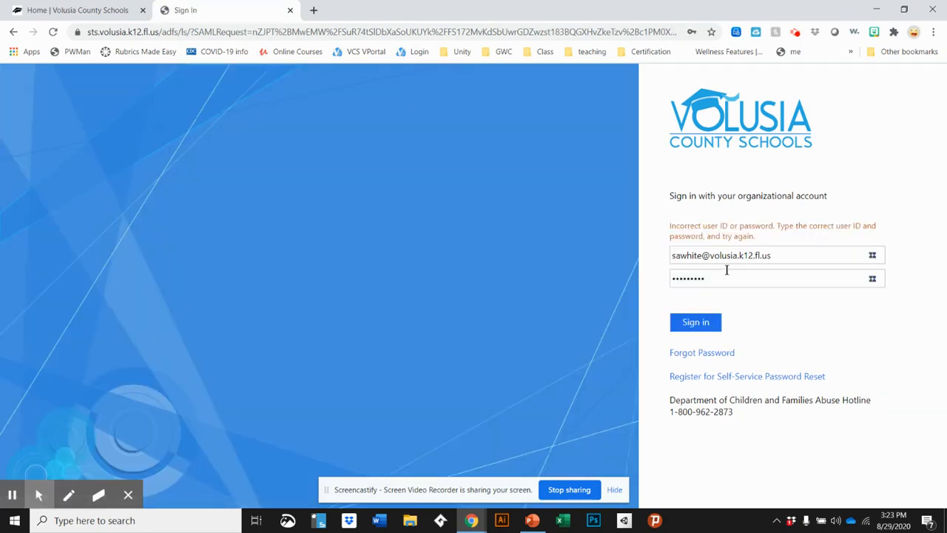
{"action": "left_click_drag", "start_coordinate": [714, 278], "coordinate": [561, 253]}
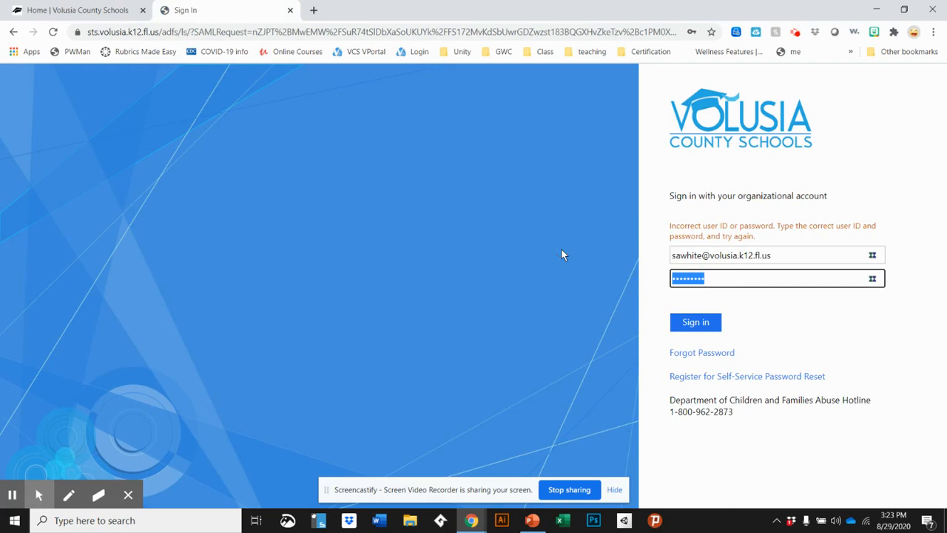
{"action": "type", "text": "•••••"}
{"action": "key", "text": "BackSpace"}
{"action": "type", "text": "•••••"}
{"action": "left_click", "coordinate": [709, 323]}
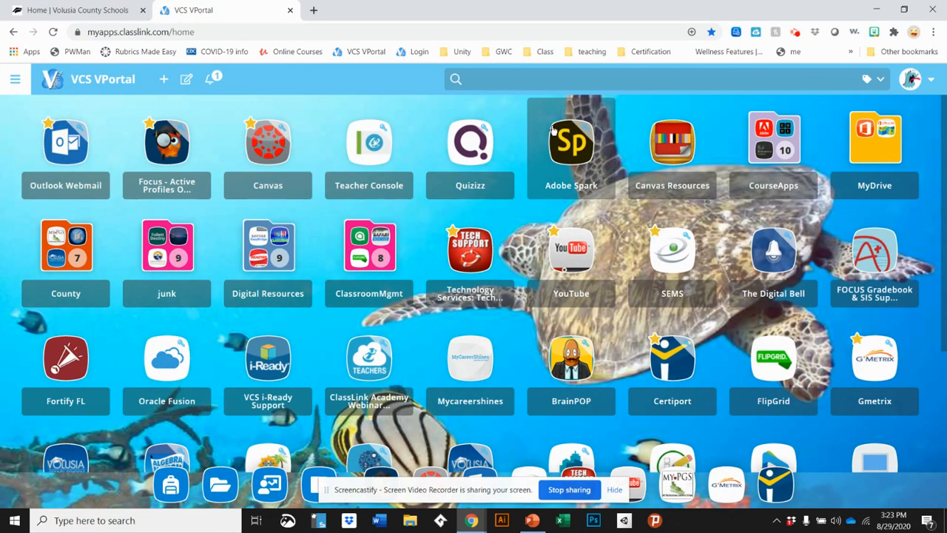
Search the portal apps for 'off' and launch Office 365
{"action": "left_click", "coordinate": [493, 74]}
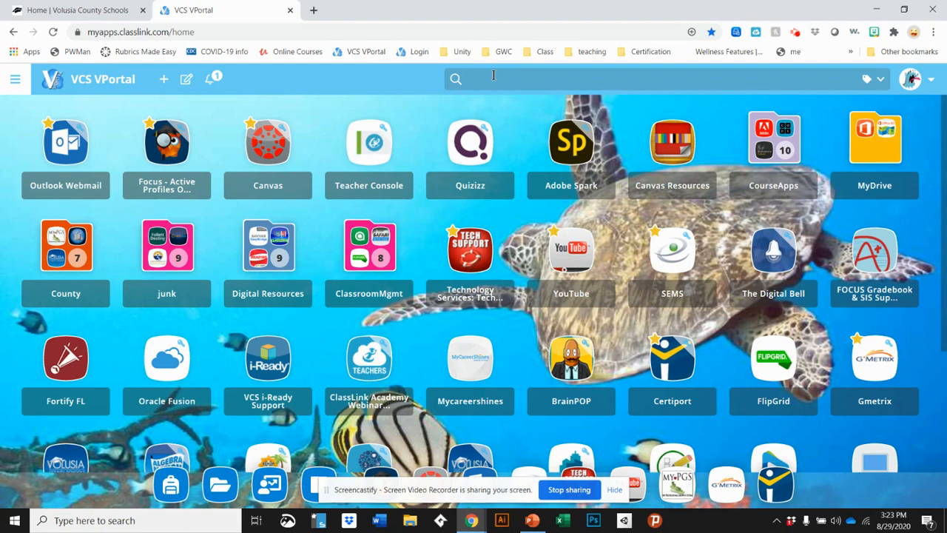
{"action": "type", "text": "off"}
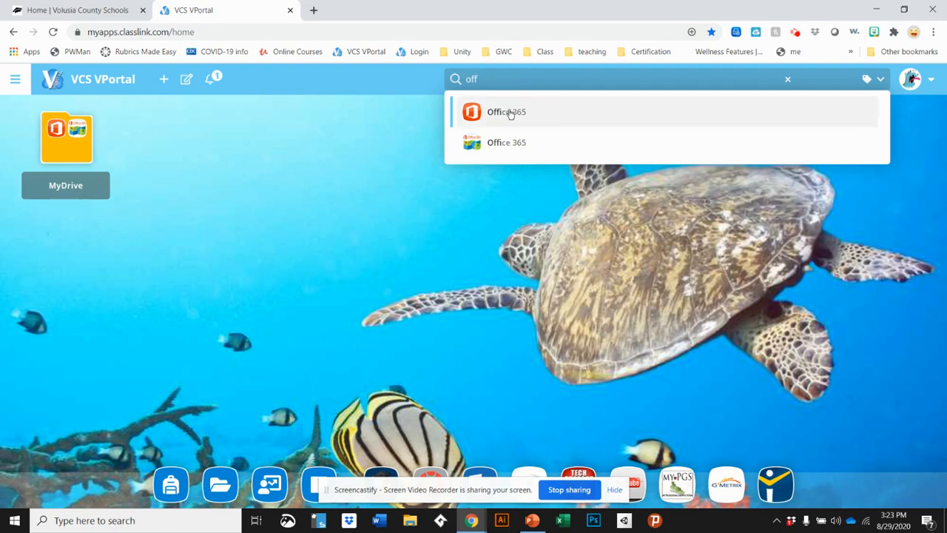
{"action": "left_click", "coordinate": [503, 115]}
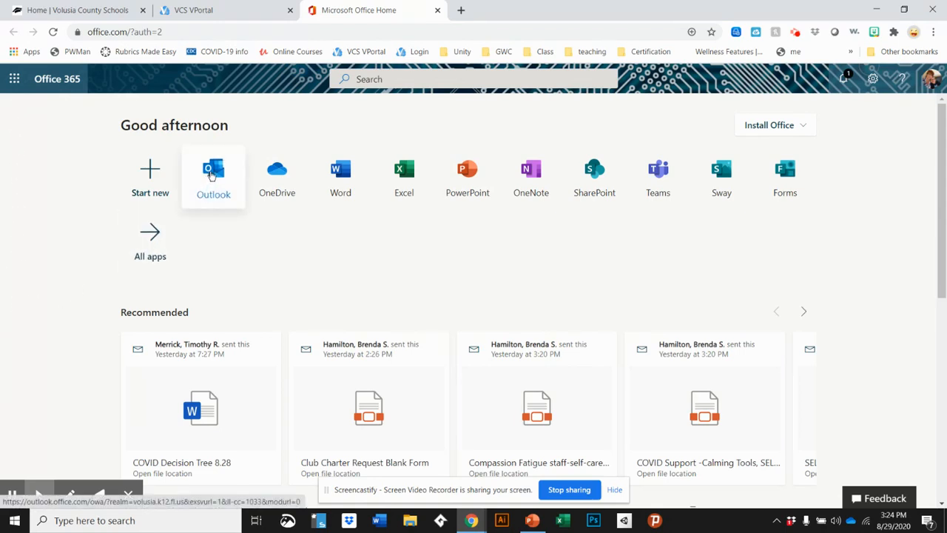
Open Outlook from the Office 365 home page
{"action": "left_click", "coordinate": [212, 174]}
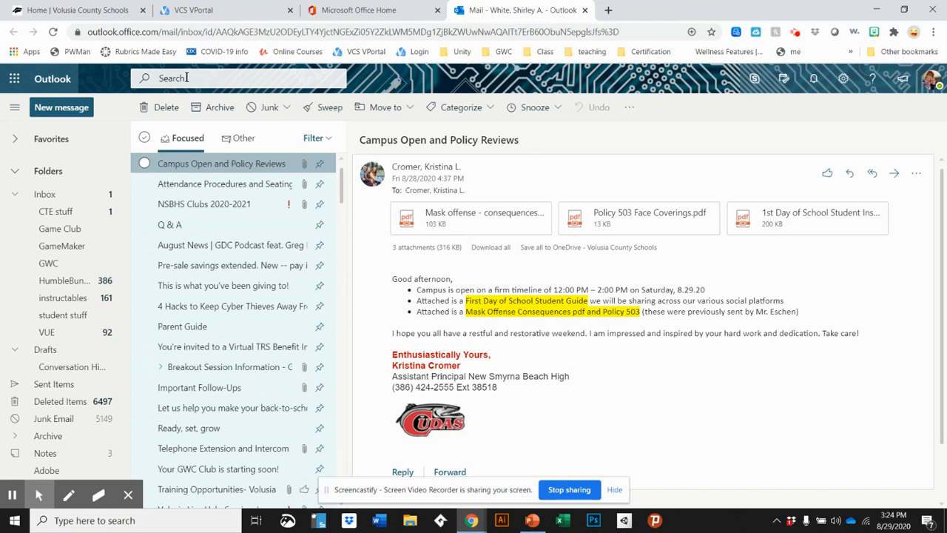
Search mail by the teacher's name, pick her contact, and open Week 1 Assignment
{"action": "left_click", "coordinate": [187, 77]}
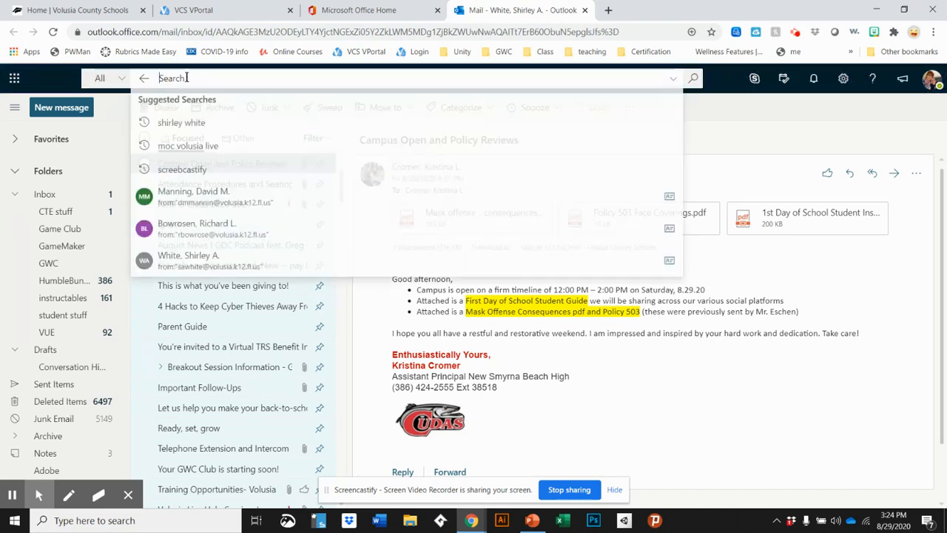
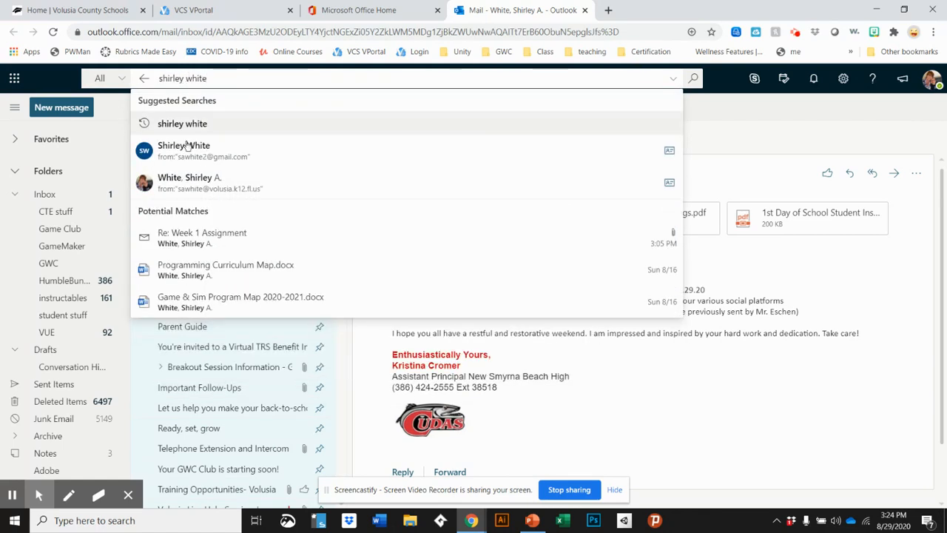
{"action": "left_click", "coordinate": [239, 192]}
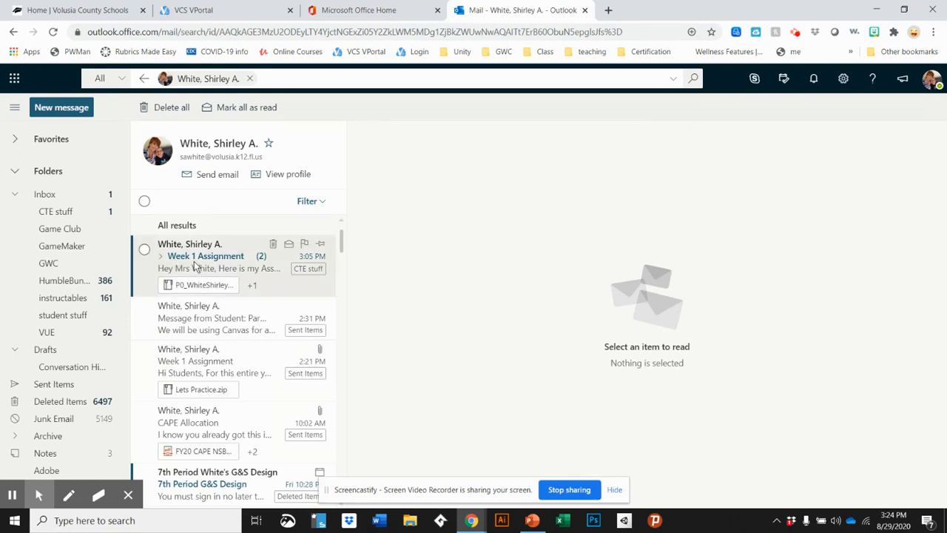
{"action": "left_click", "coordinate": [194, 261]}
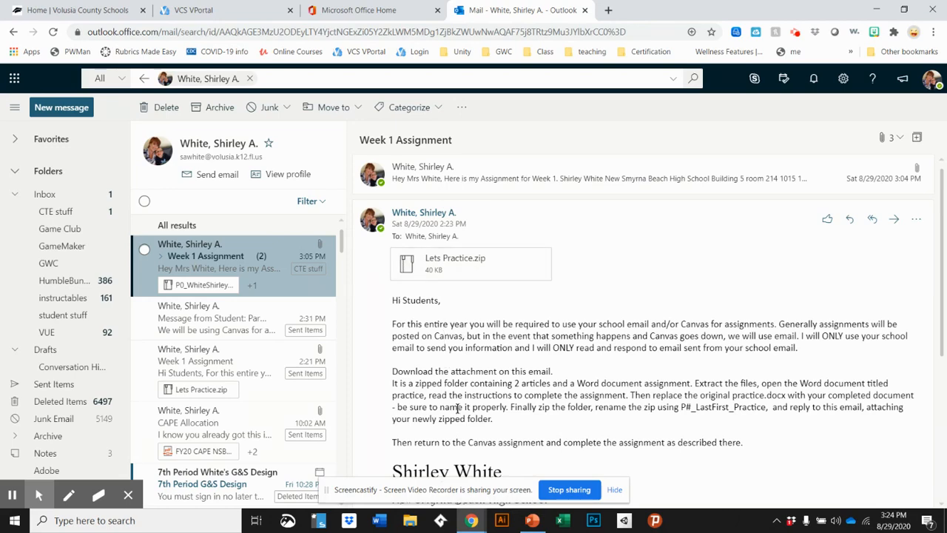
{"action": "scroll", "coordinate": [458, 408], "scroll_direction": "down", "scroll_amount": 2}
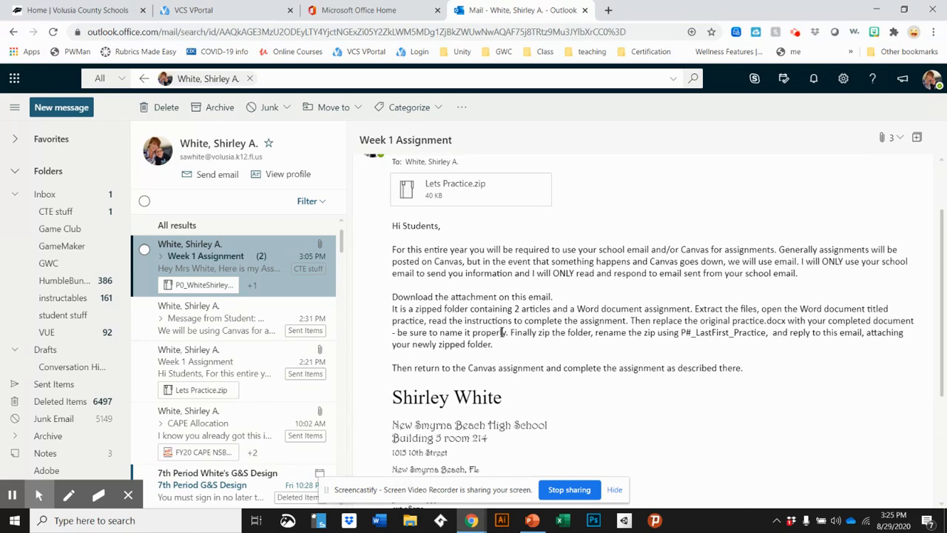
{"action": "scroll", "coordinate": [503, 318], "scroll_direction": "up", "scroll_amount": 1}
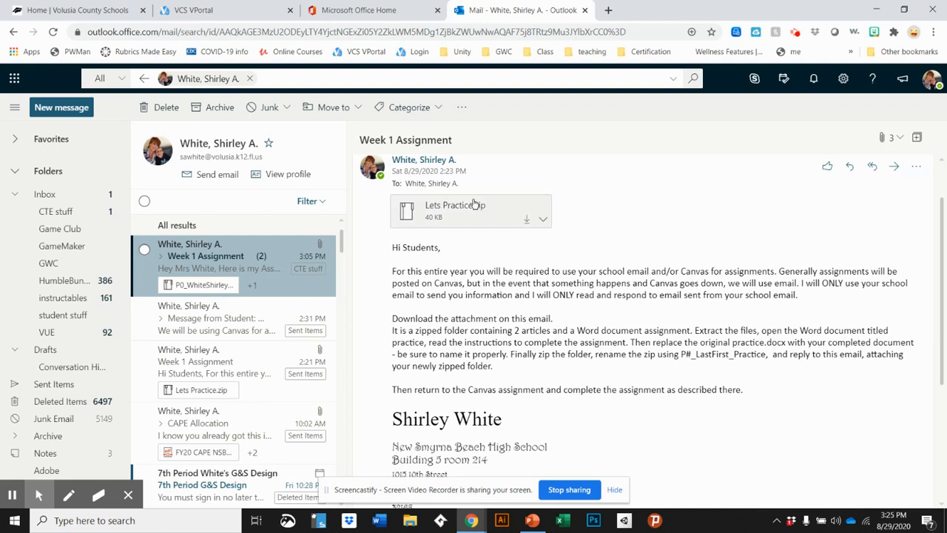
Download Lets Practice.zip and open it from Chrome's download bar
{"action": "left_click", "coordinate": [456, 205]}
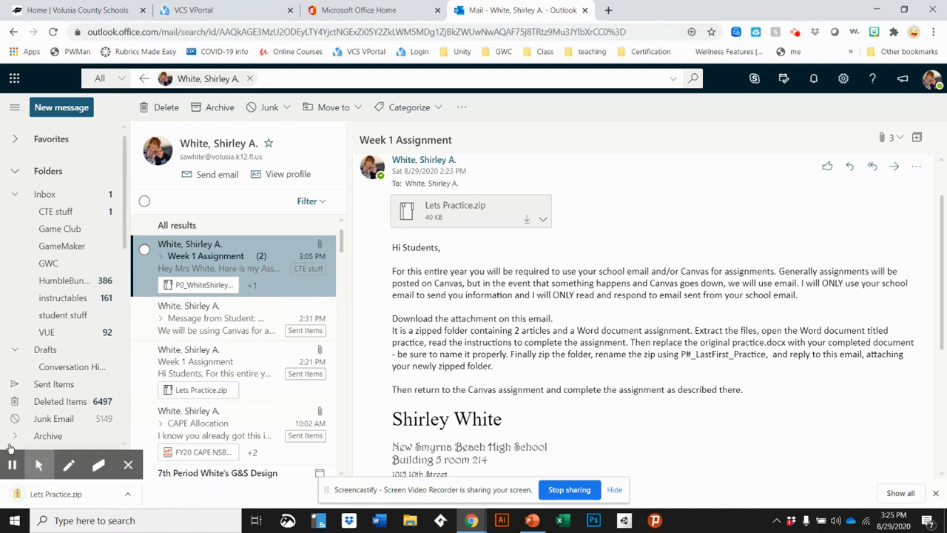
{"action": "left_click", "coordinate": [46, 499]}
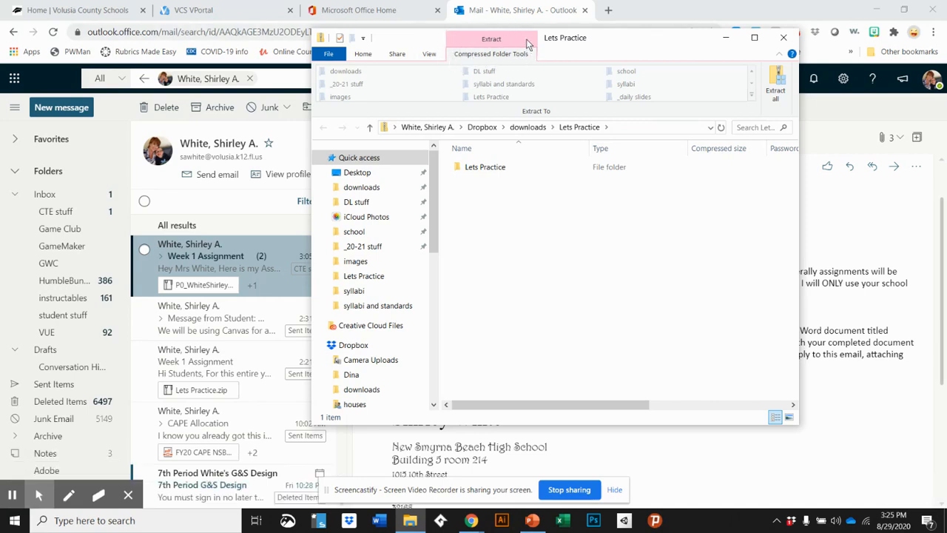
Open Extract all for the Lets Practice zip from the Compressed Folder Tools ribbon
{"action": "left_click", "coordinate": [490, 56]}
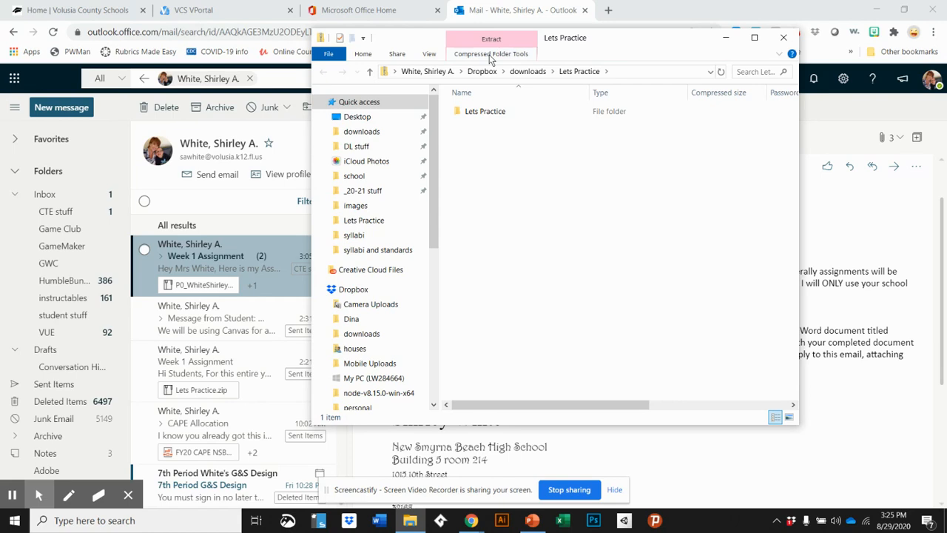
{"action": "left_click", "coordinate": [491, 41]}
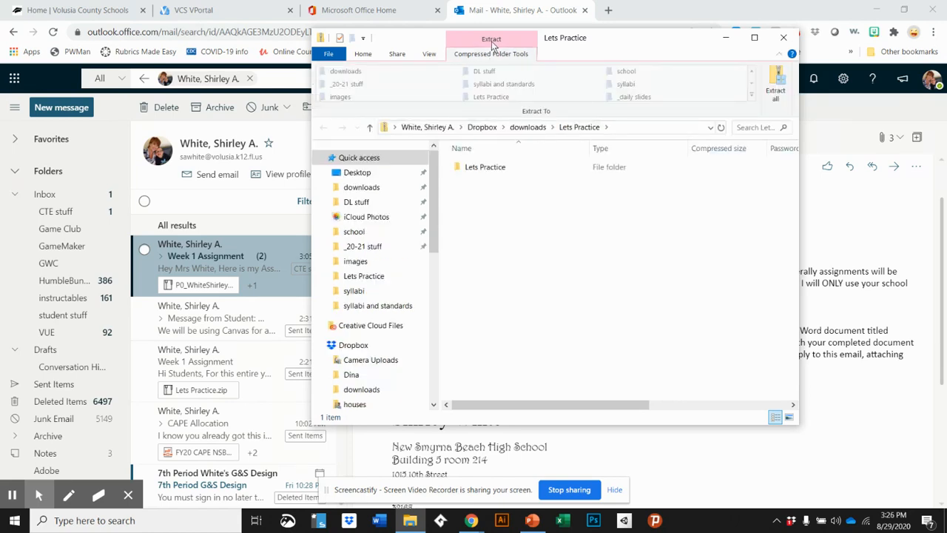
{"action": "left_click", "coordinate": [777, 82]}
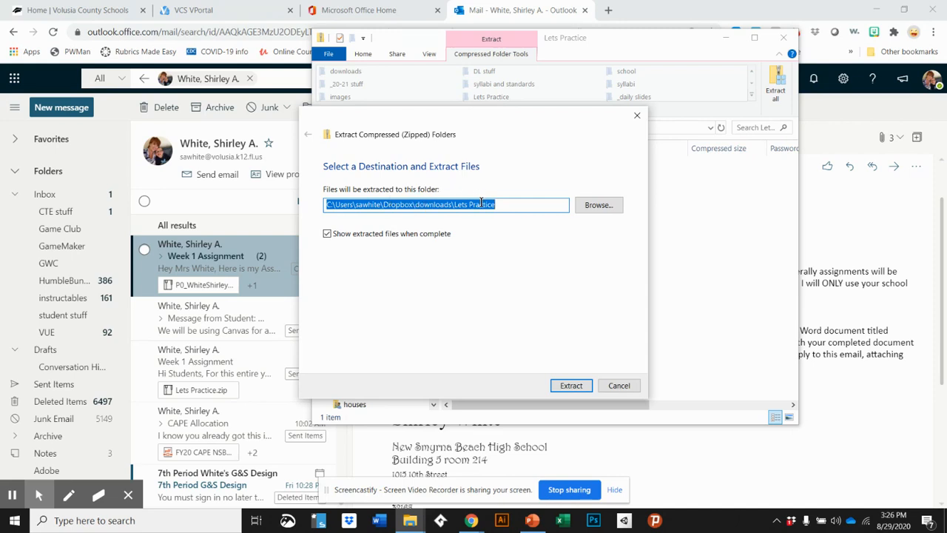
Set the extraction destination to Desktop and extract the Lets Practice files
{"action": "left_click", "coordinate": [507, 206]}
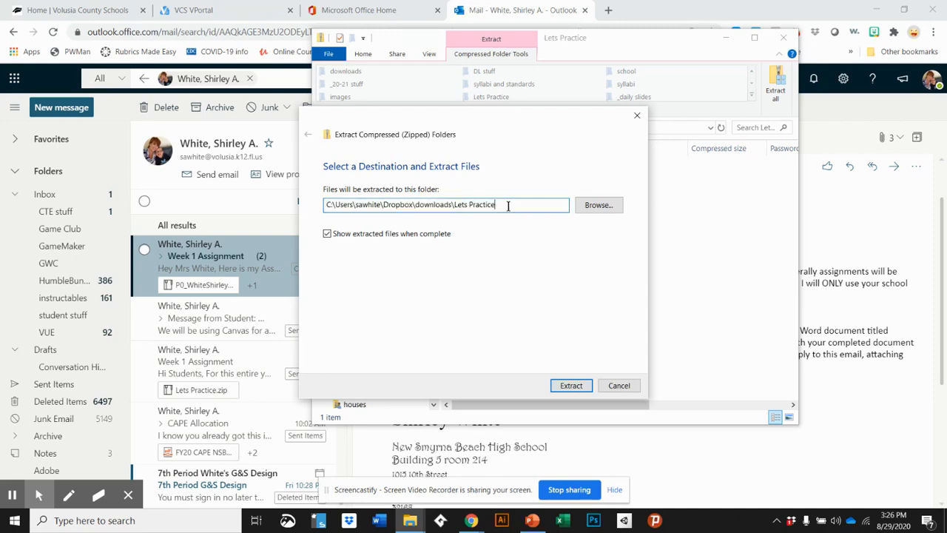
{"action": "key", "text": "BackSpace"}
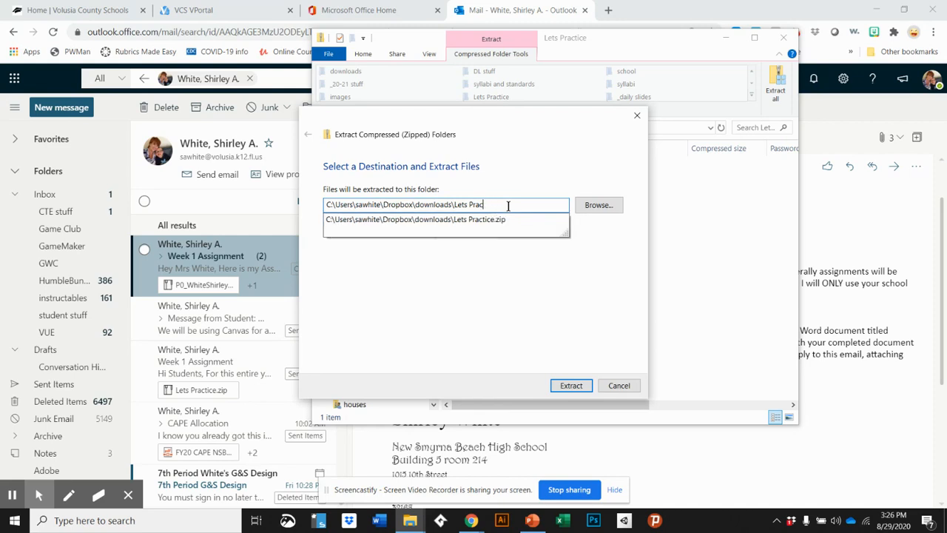
{"action": "key", "text": "BackSpace"}
{"action": "key", "text": "BackSpace"}
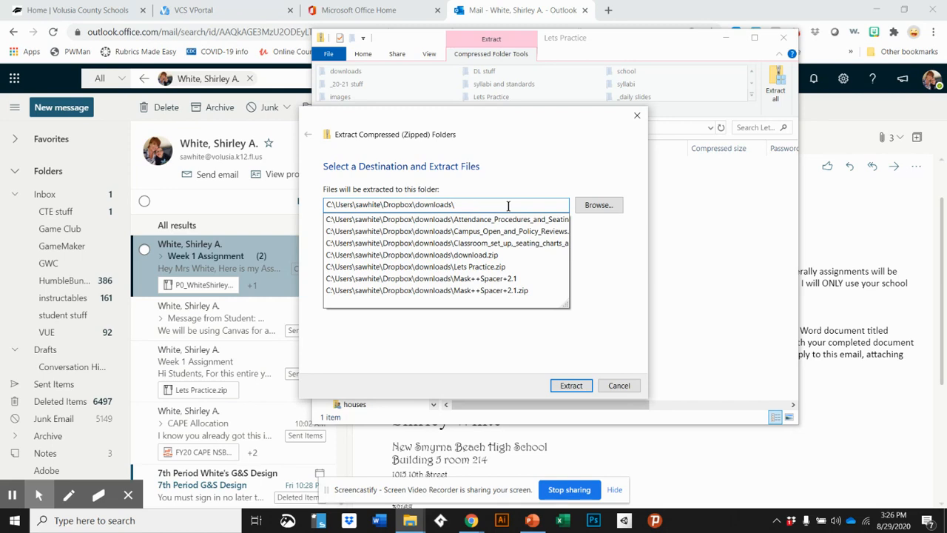
{"action": "key", "text": "BackSpace"}
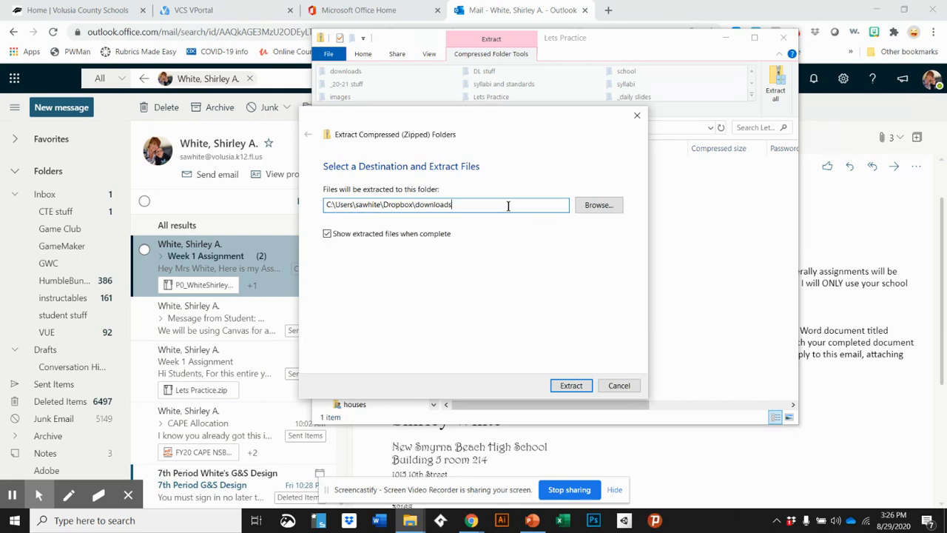
{"action": "left_click", "coordinate": [601, 208]}
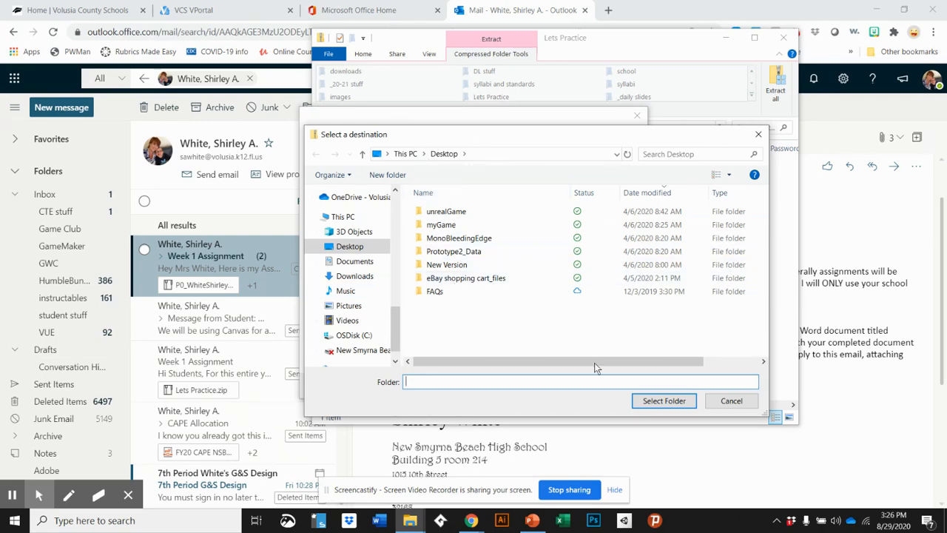
{"action": "left_click", "coordinate": [654, 403]}
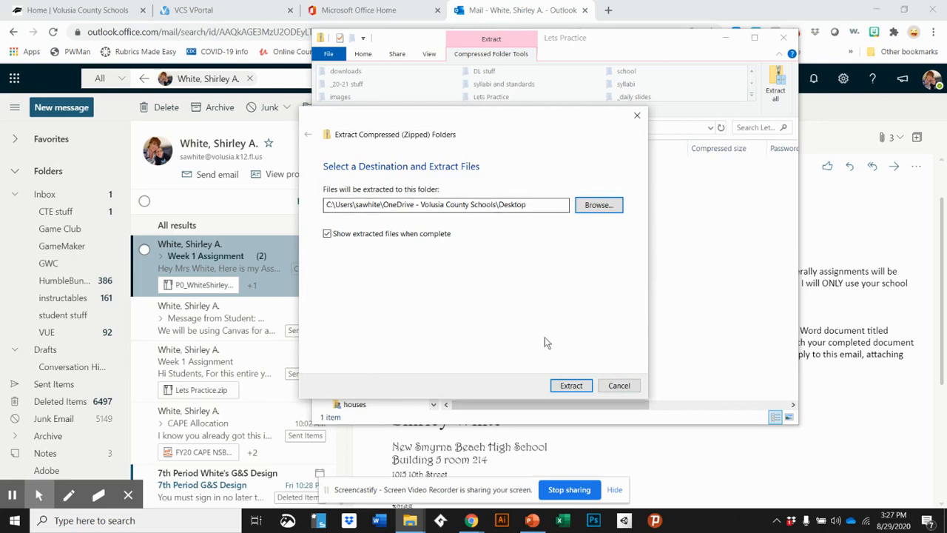
{"action": "left_click", "coordinate": [572, 390]}
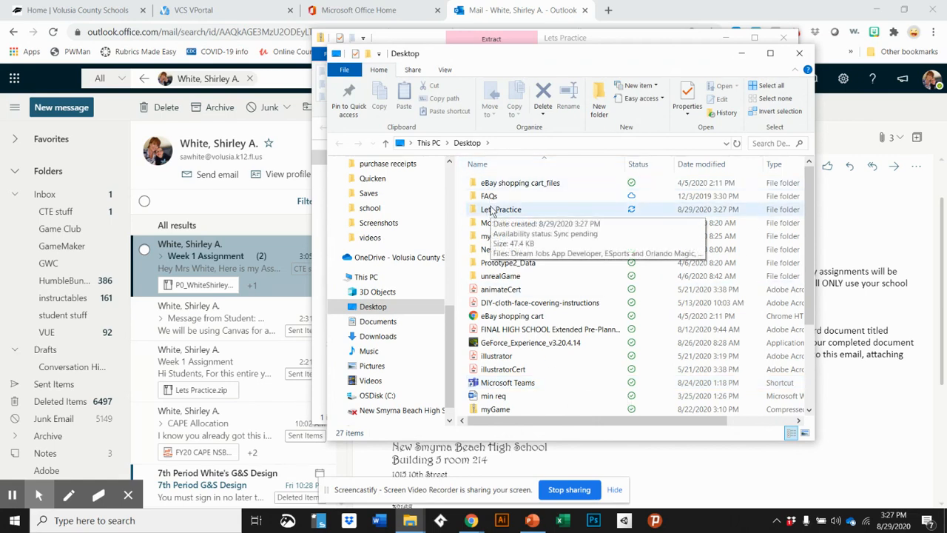
Open the extracted Lets Practice folder on the Desktop
{"action": "left_click", "coordinate": [499, 215]}
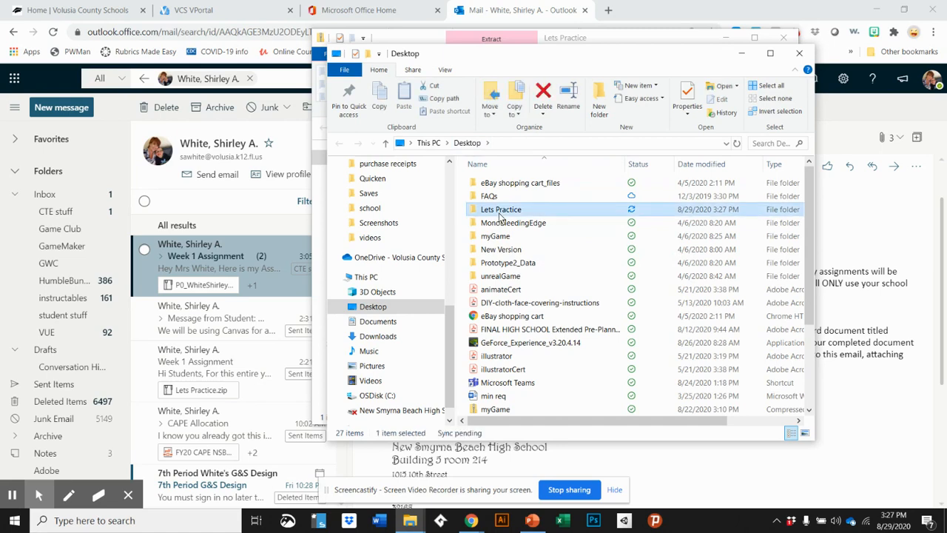
{"action": "double_click", "coordinate": [498, 214]}
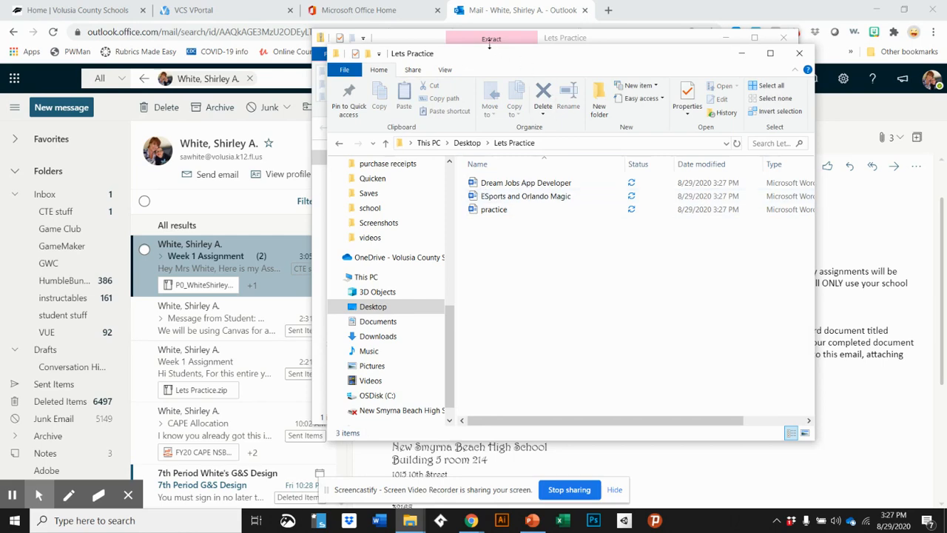
{"action": "left_click_drag", "start_coordinate": [509, 57], "coordinate": [238, 73]}
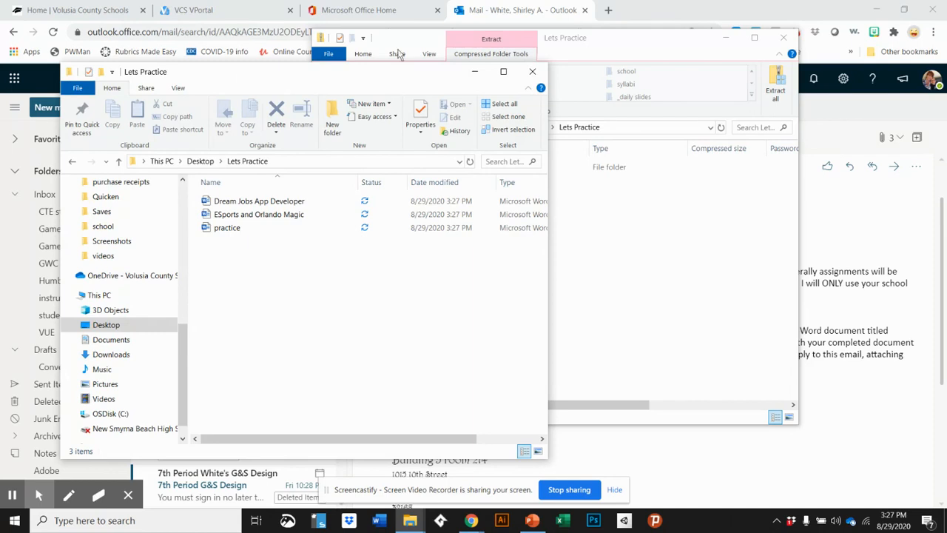
Close the File Explorer window showing the zipped download in downloads
{"action": "left_click", "coordinate": [625, 53]}
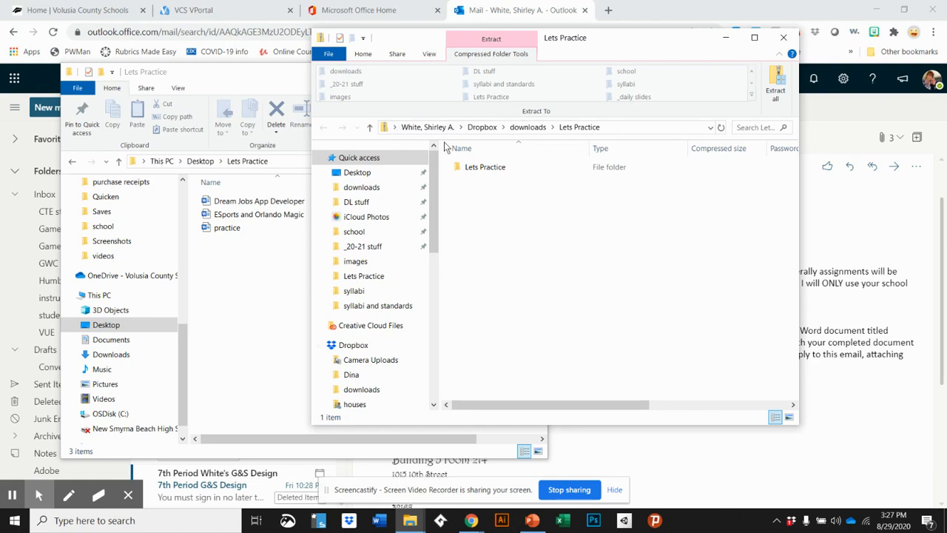
{"action": "left_click", "coordinate": [526, 127]}
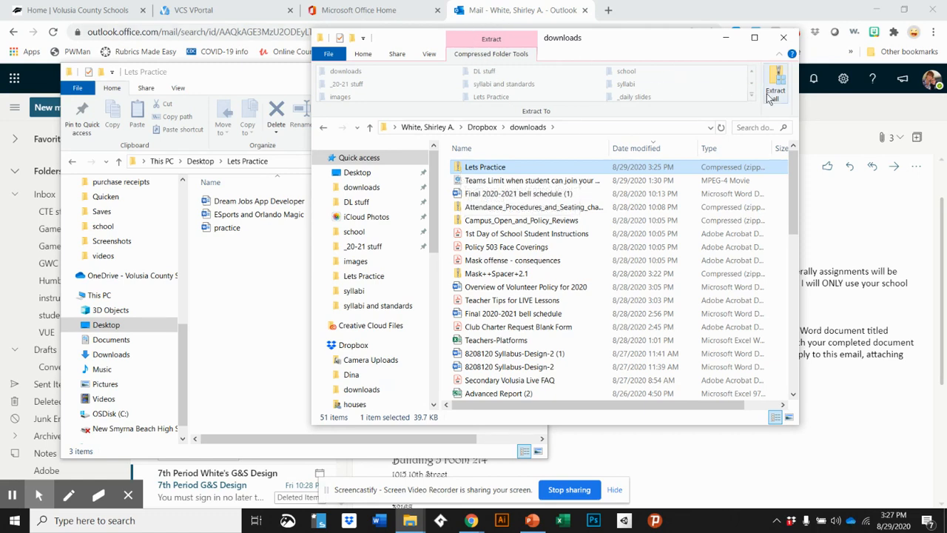
{"action": "left_click", "coordinate": [785, 38]}
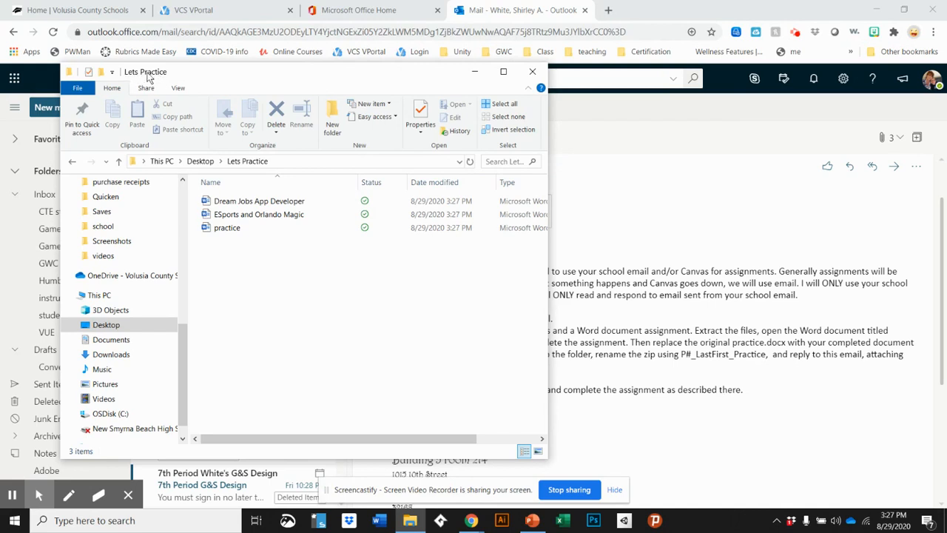
Open the practice document in Word and type the student's full name after 'Write your name here:', fixing the typo
{"action": "left_click", "coordinate": [225, 229]}
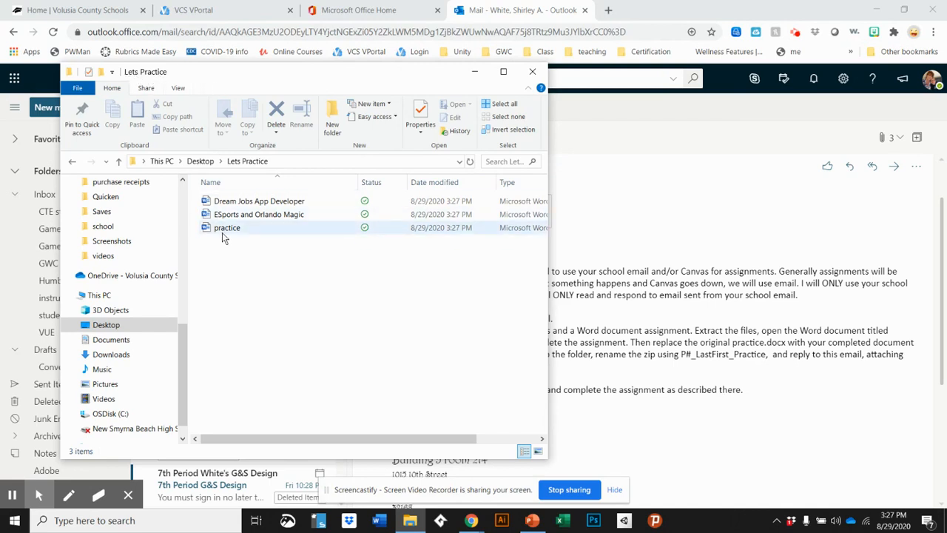
{"action": "double_click", "coordinate": [221, 231]}
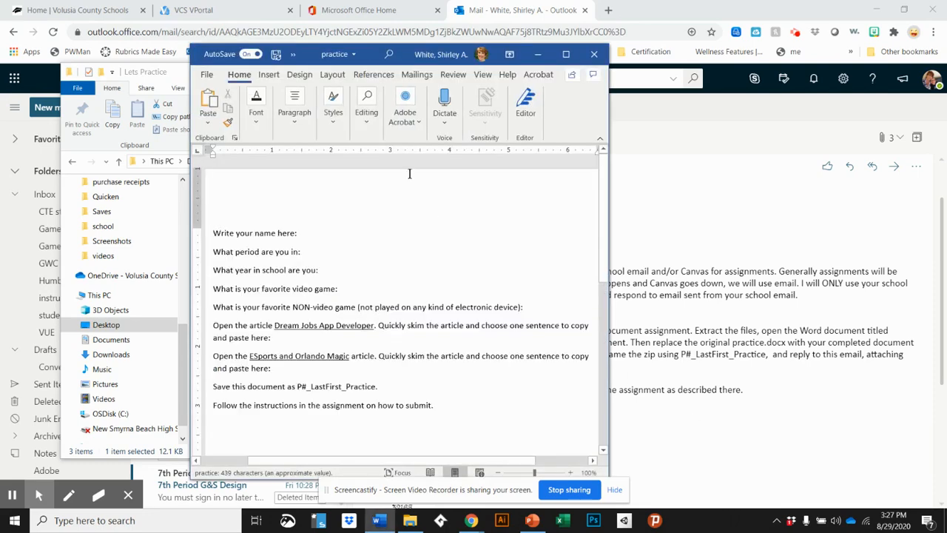
{"action": "left_click", "coordinate": [330, 230]}
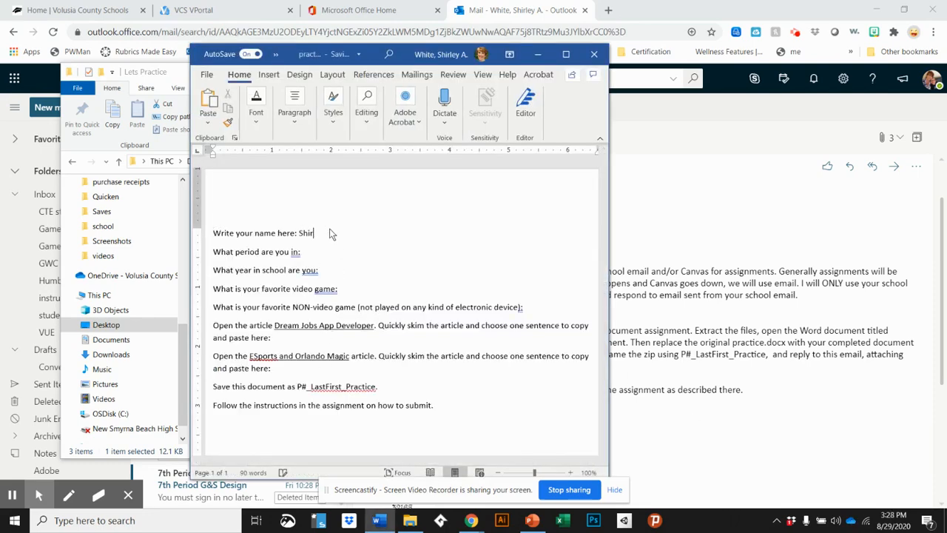
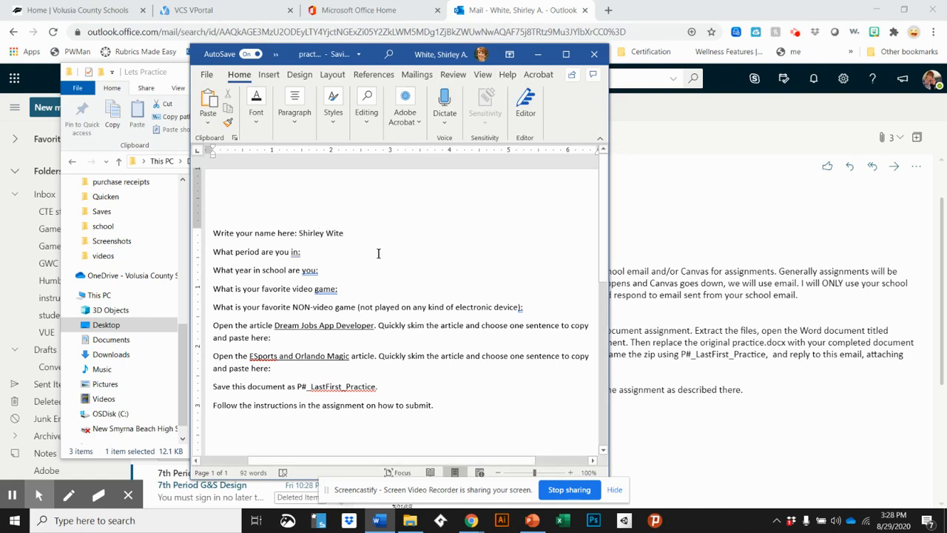
{"action": "left_click", "coordinate": [334, 234]}
{"action": "type", "text": "h"}
Highlight the save-as instruction and its P#_LastFirst_Practice naming pattern to review it
{"action": "left_click_drag", "start_coordinate": [213, 386], "coordinate": [394, 385]}
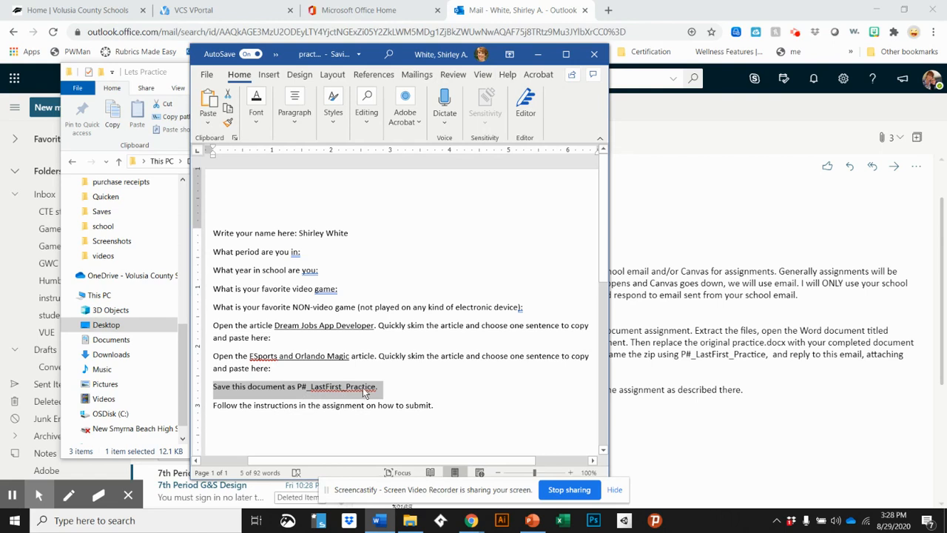
{"action": "left_click", "coordinate": [404, 391]}
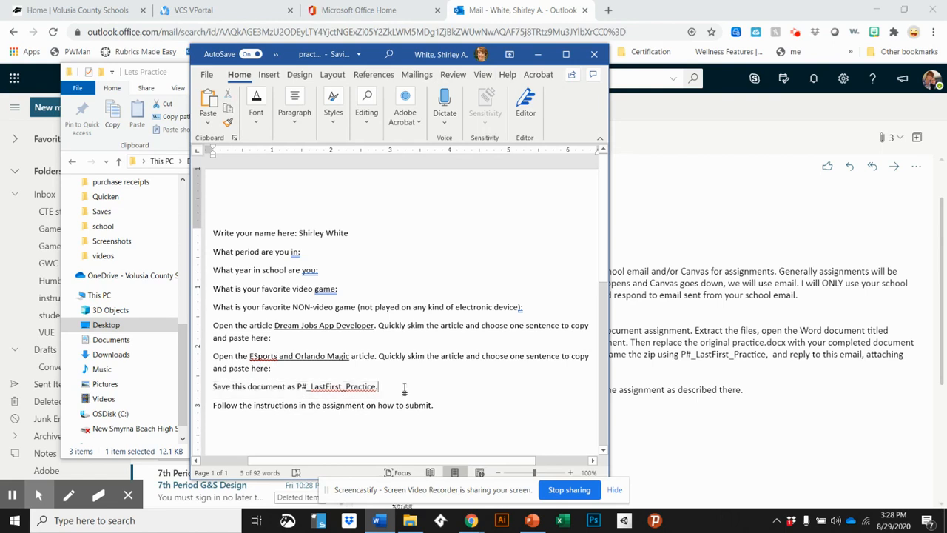
{"action": "left_click_drag", "start_coordinate": [378, 386], "coordinate": [295, 384]}
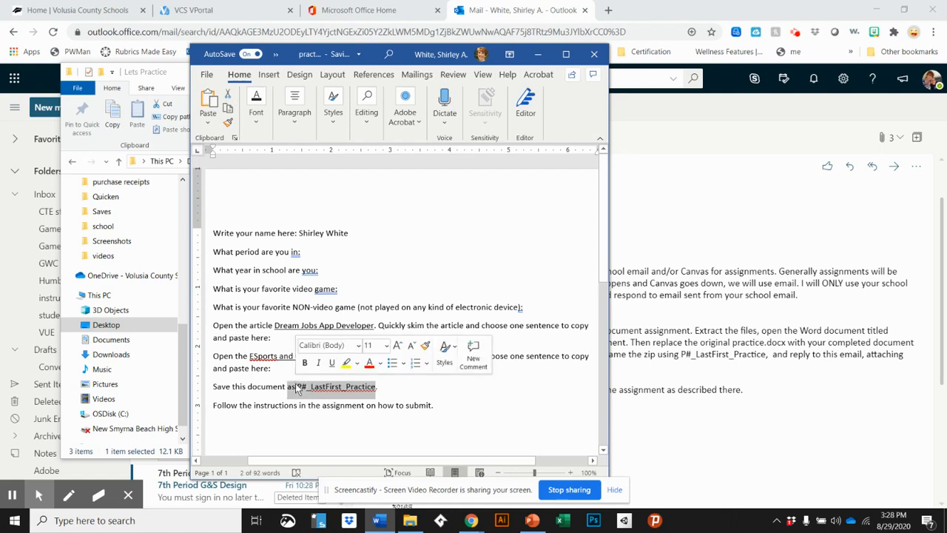
{"action": "left_click", "coordinate": [405, 389]}
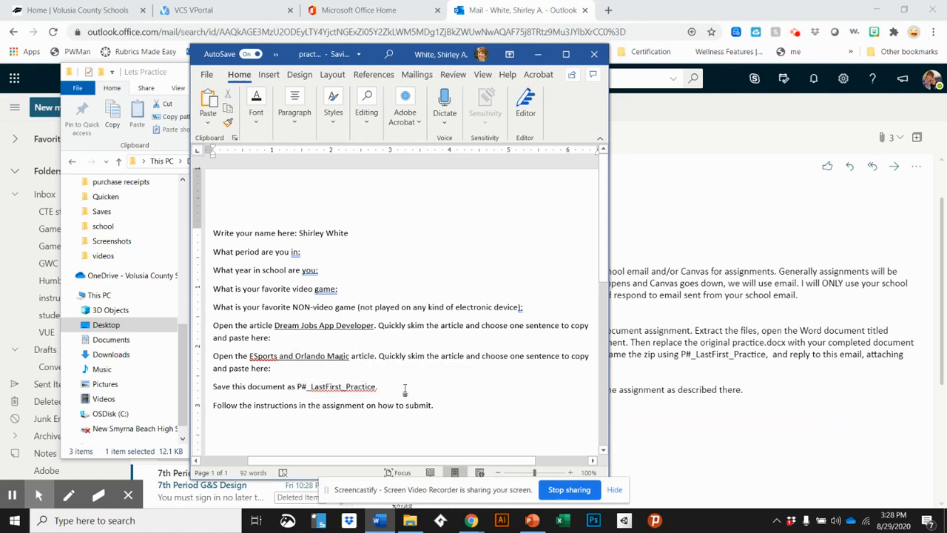
Start Save a Copy to the Desktop's Lets Practice folder and select the existing 'practice' file name
{"action": "left_click", "coordinate": [207, 74]}
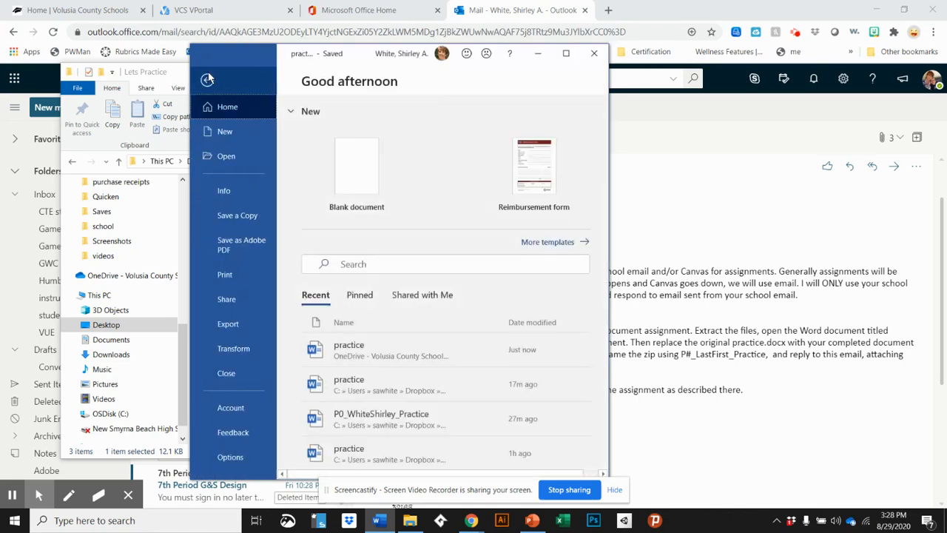
{"action": "left_click", "coordinate": [233, 214]}
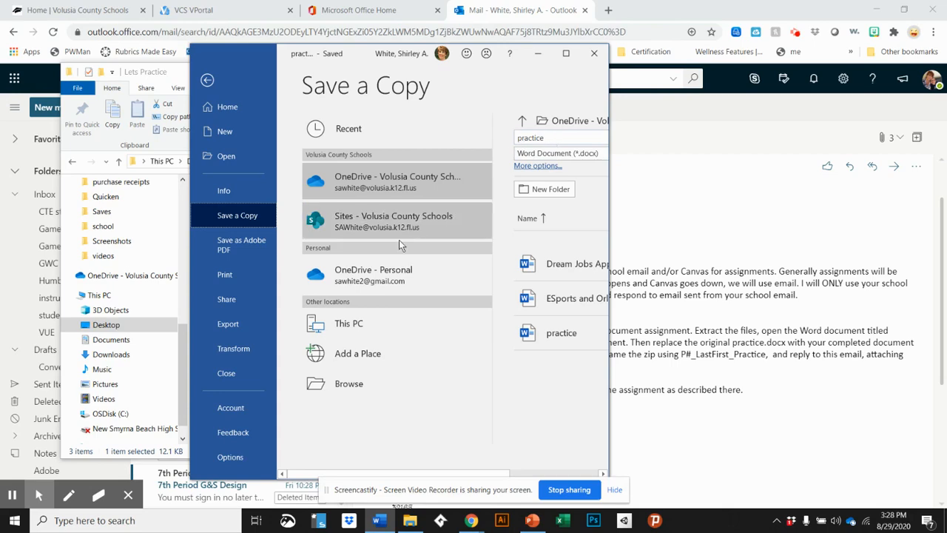
{"action": "left_click", "coordinate": [349, 383]}
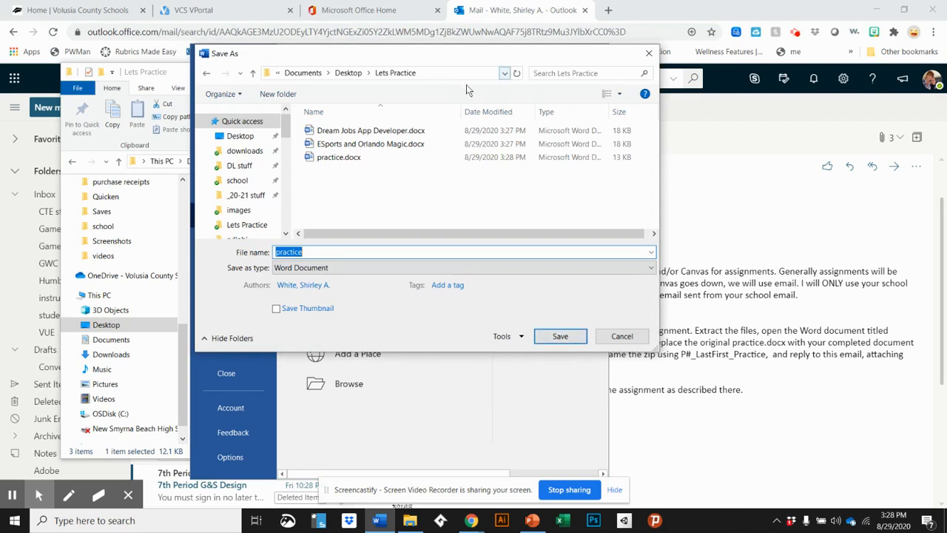
{"action": "left_click", "coordinate": [239, 138]}
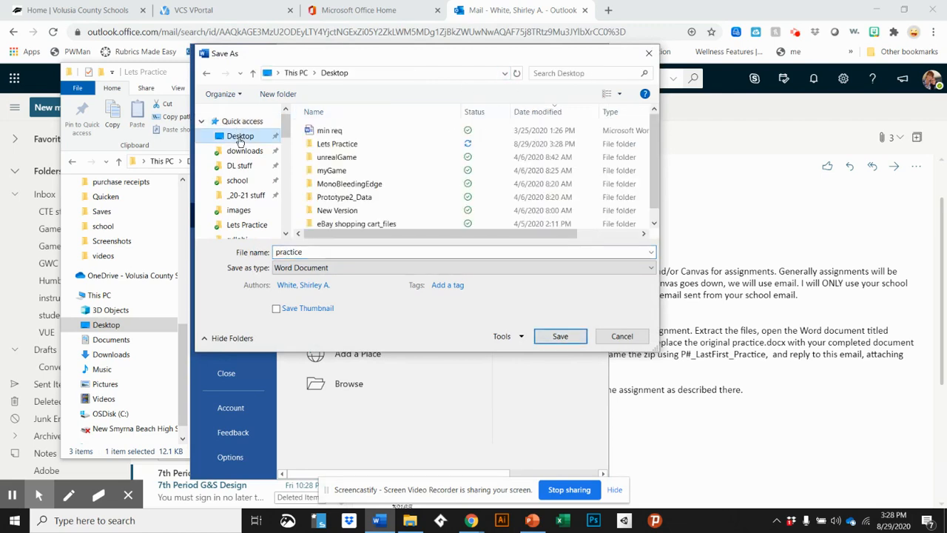
{"action": "double_click", "coordinate": [350, 145]}
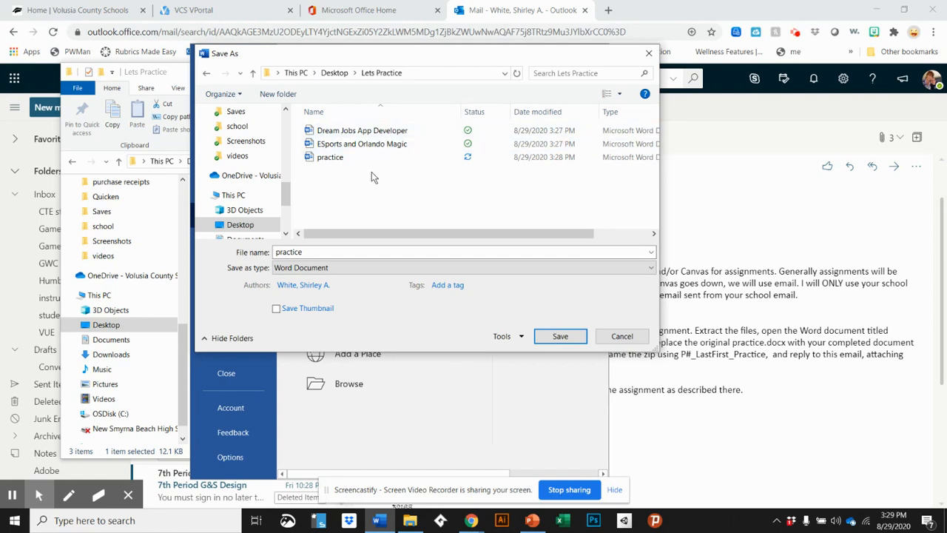
{"action": "double_click", "coordinate": [306, 251]}
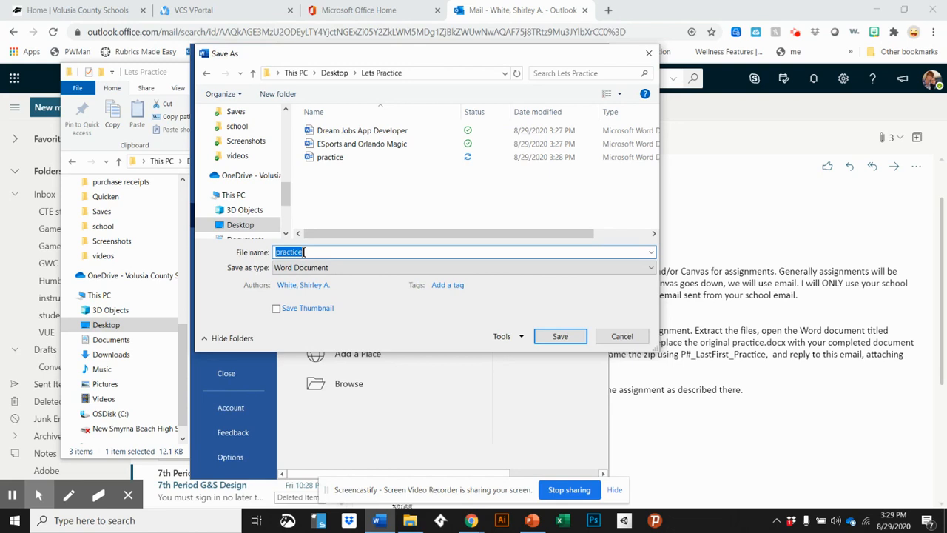
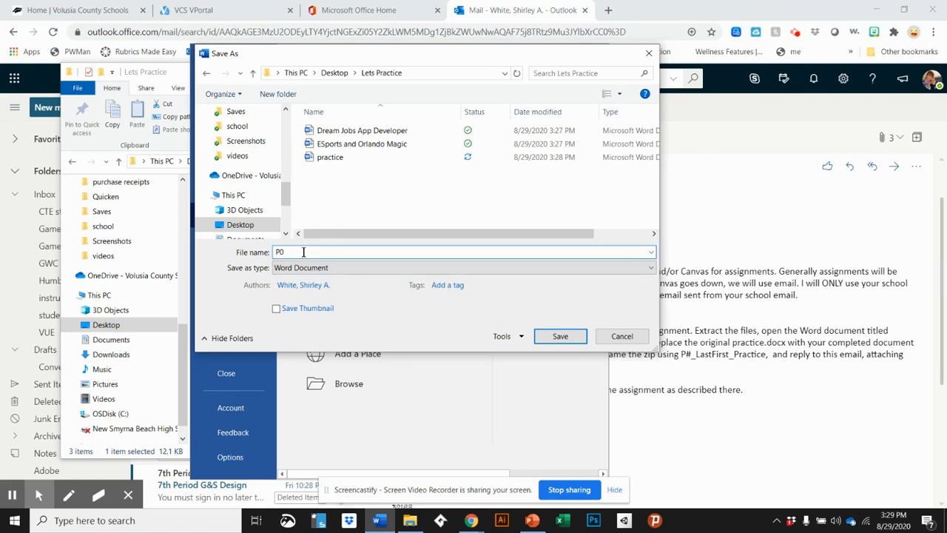
Check the naming and zipping instructions in the assignment email, then return to the save dialog
{"action": "left_click", "coordinate": [682, 354]}
{"action": "left_click_drag", "start_coordinate": [681, 355], "coordinate": [730, 355]}
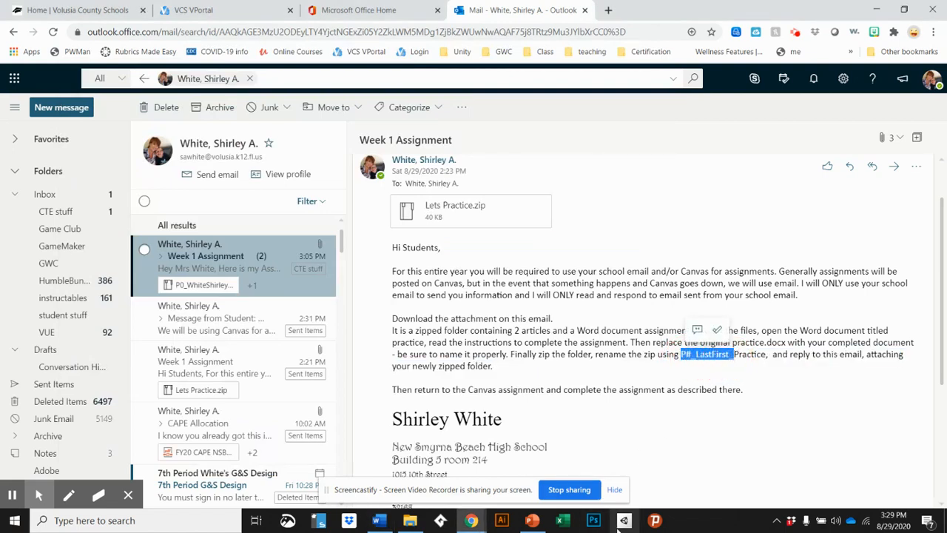
{"action": "left_click", "coordinate": [415, 523]}
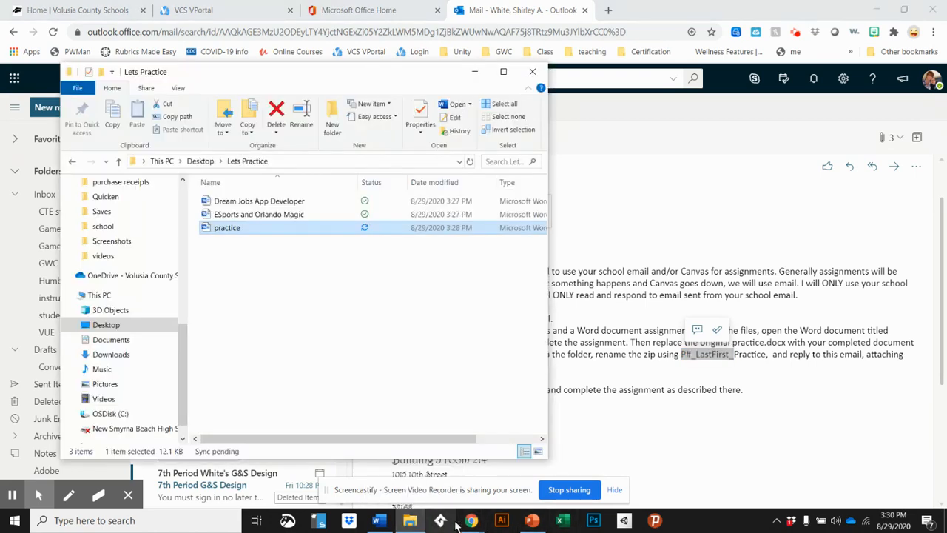
{"action": "left_click", "coordinate": [378, 520]}
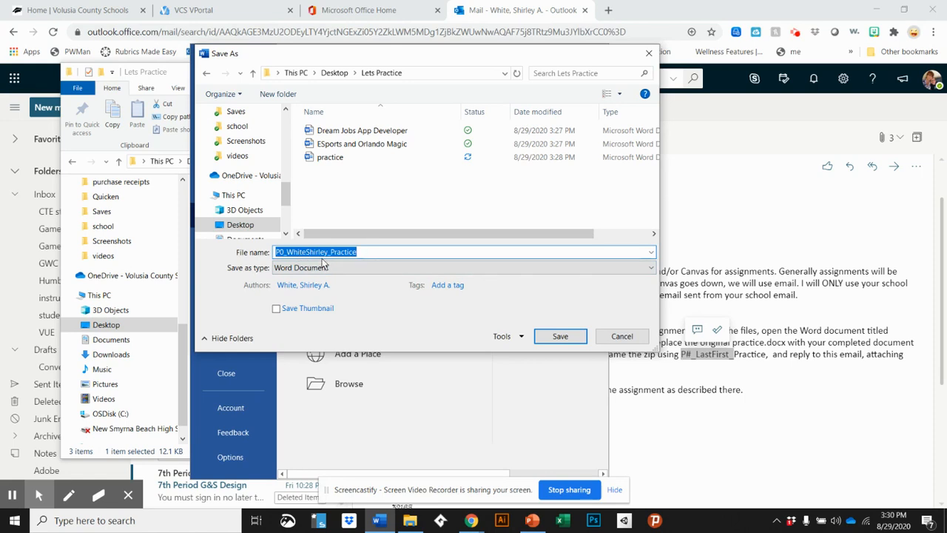
Save the renamed copy, close Word, and delete the original practice document from Lets Practice
{"action": "left_click", "coordinate": [558, 339]}
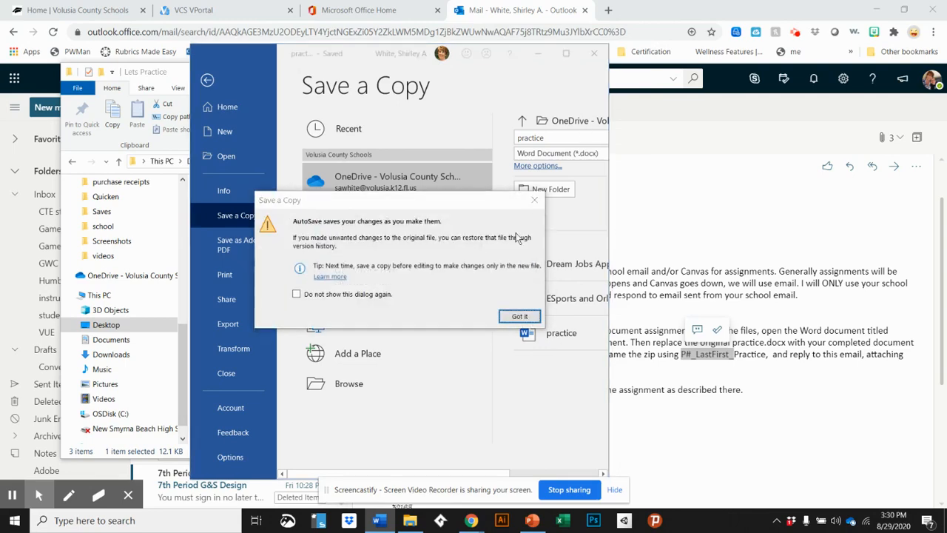
{"action": "left_click", "coordinate": [514, 317]}
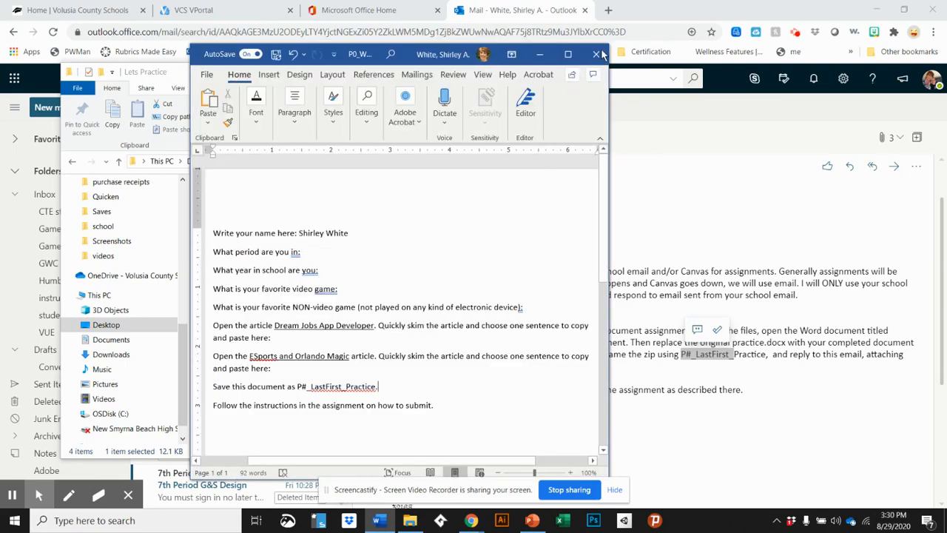
{"action": "left_click", "coordinate": [596, 56]}
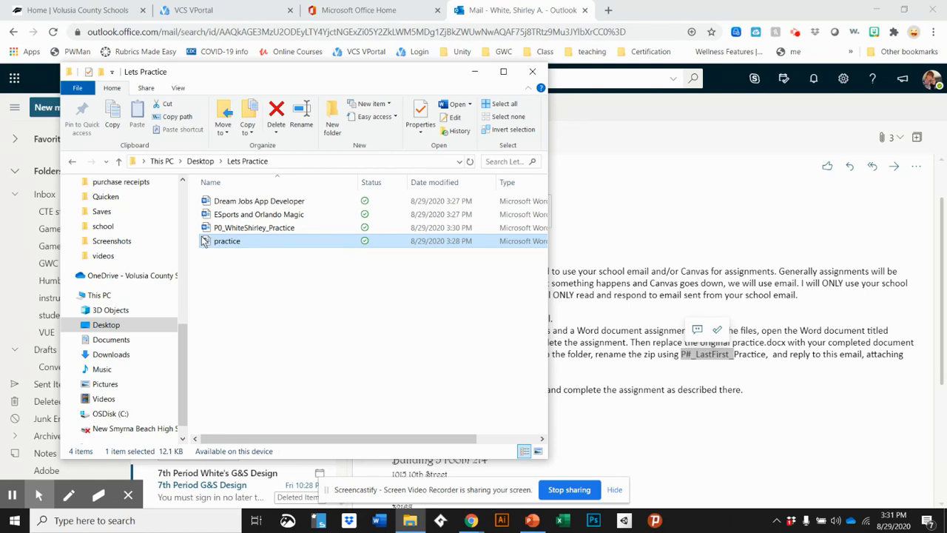
{"action": "key", "text": "Delete"}
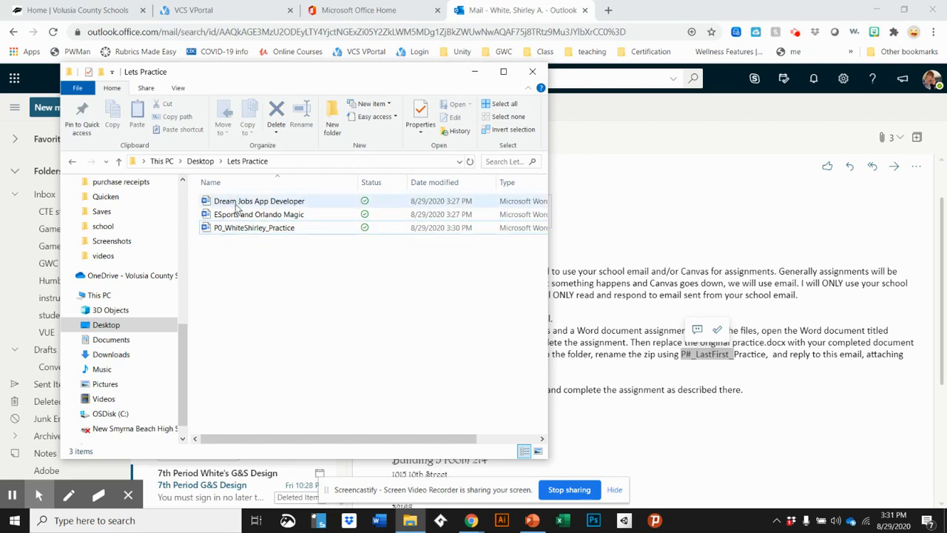
{"action": "left_click", "coordinate": [220, 233]}
{"action": "double_click", "coordinate": [219, 227]}
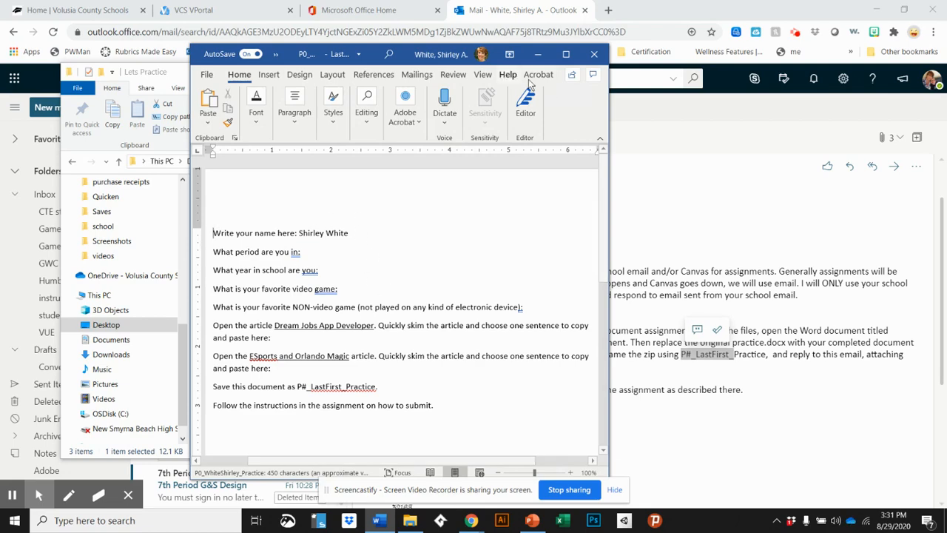
{"action": "left_click", "coordinate": [600, 57]}
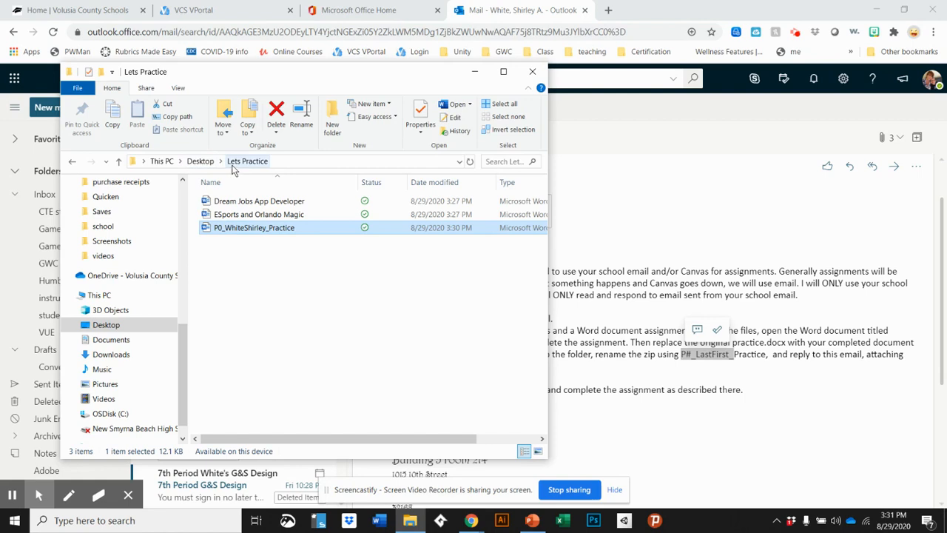
From the Desktop, send the Lets Practice folder to a Compressed (zipped) folder
{"action": "left_click", "coordinate": [195, 162]}
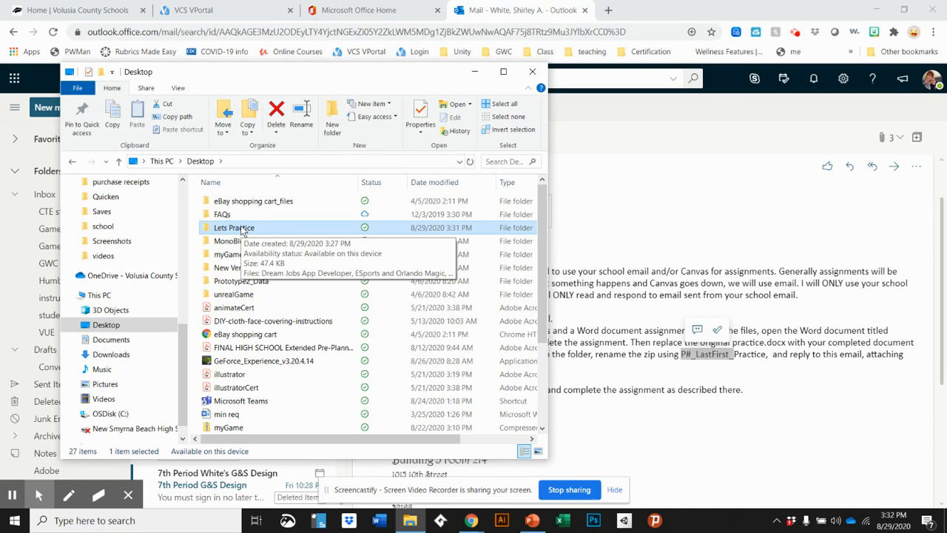
{"action": "right_click", "coordinate": [242, 232]}
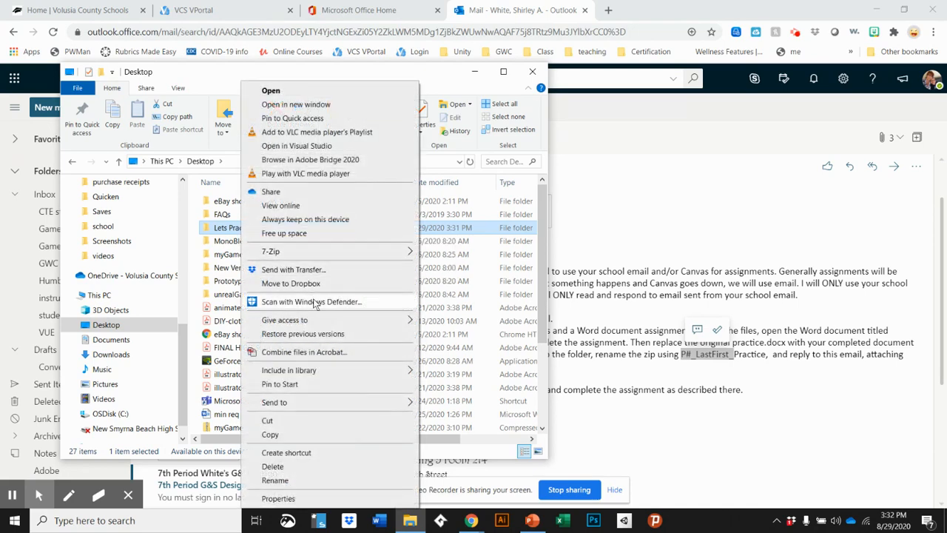
{"action": "mouse_move", "coordinate": [333, 406]}
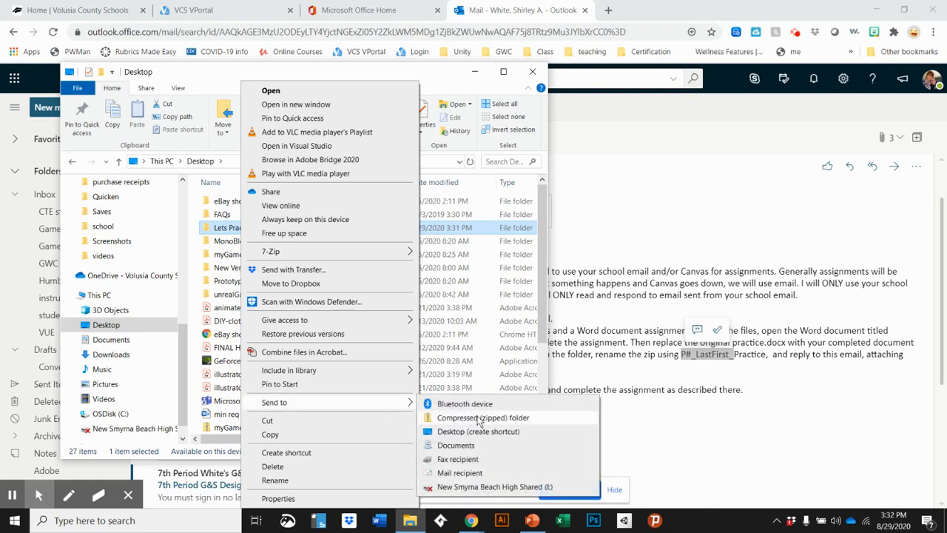
{"action": "mouse_move", "coordinate": [347, 253]}
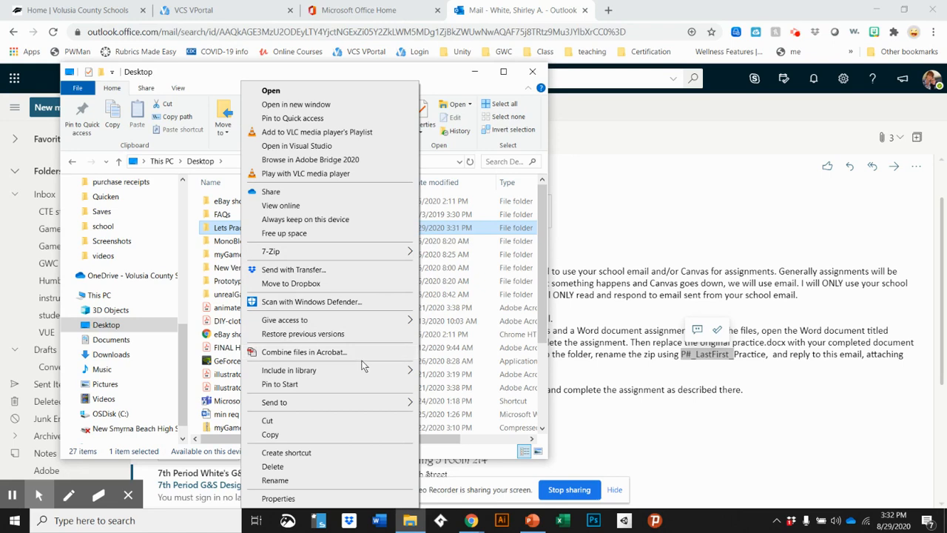
{"action": "mouse_move", "coordinate": [368, 406]}
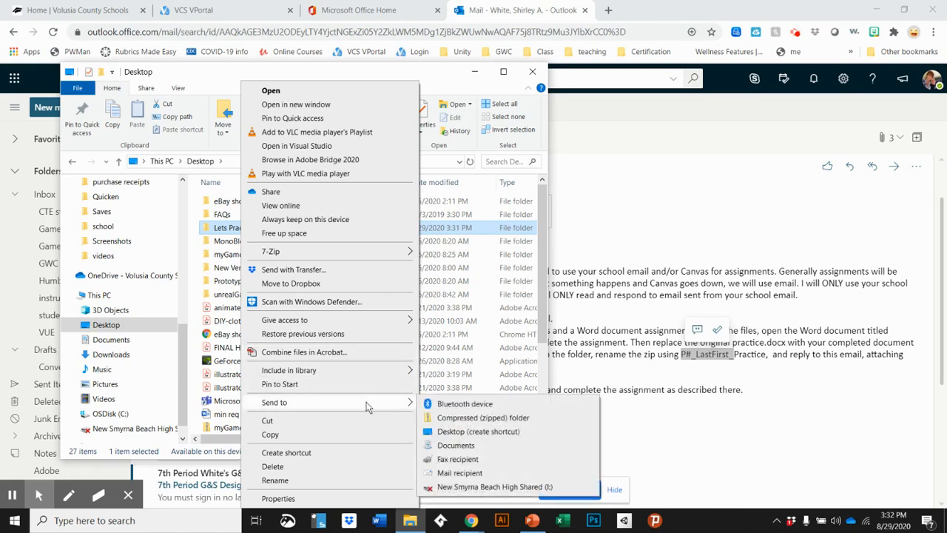
{"action": "left_click", "coordinate": [483, 418]}
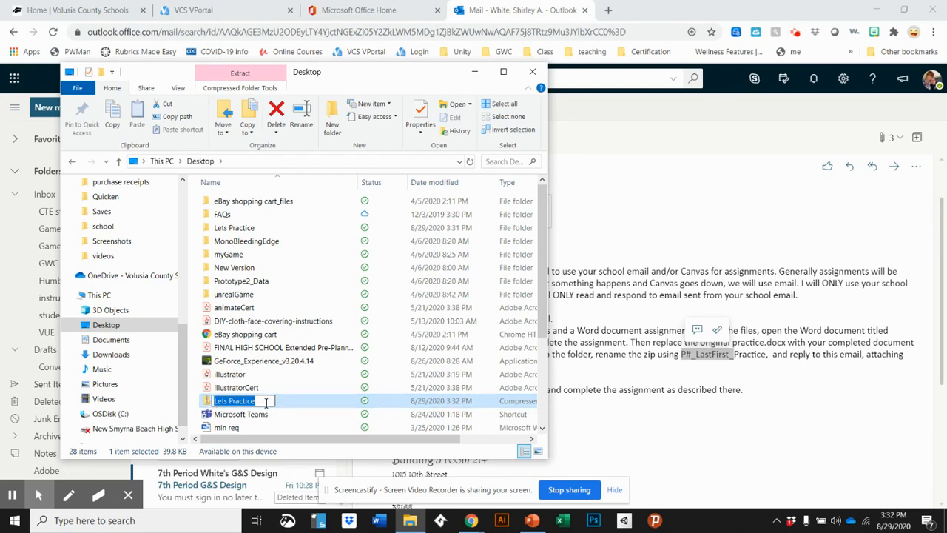
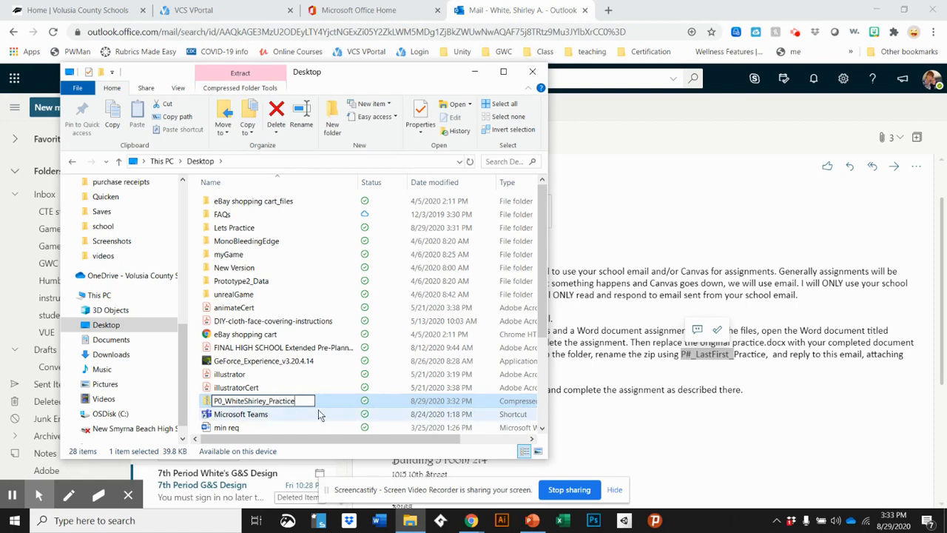
{"action": "key", "text": "Return"}
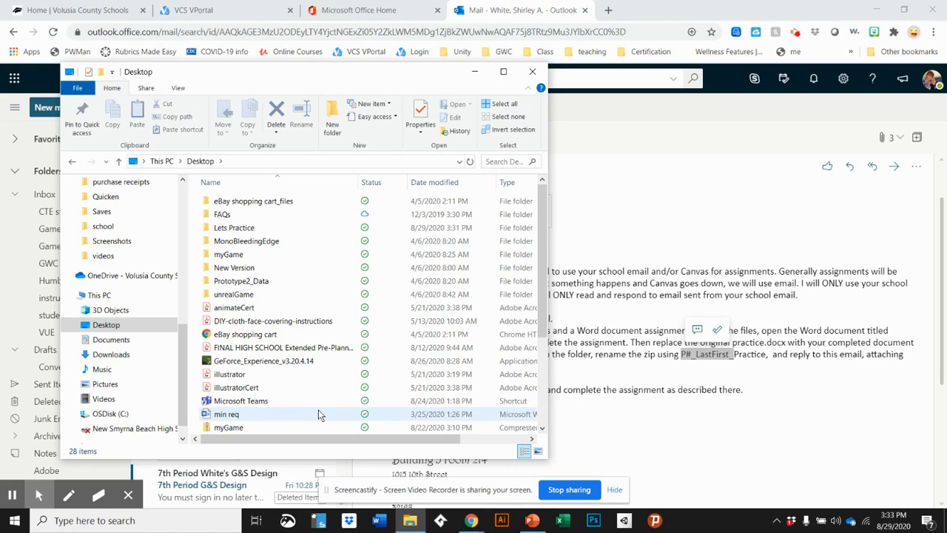
{"action": "scroll", "coordinate": [318, 409], "scroll_direction": "down", "scroll_amount": 4}
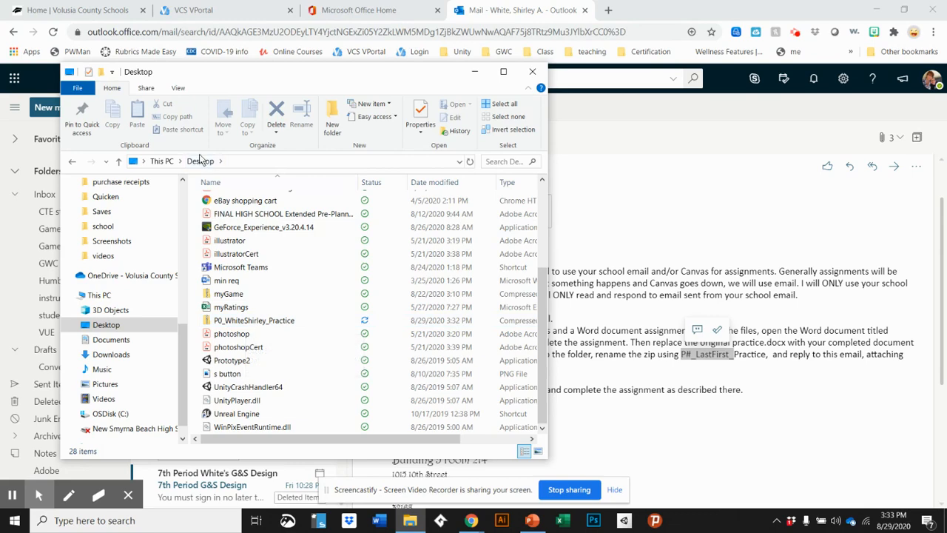
{"action": "left_click", "coordinate": [474, 72]}
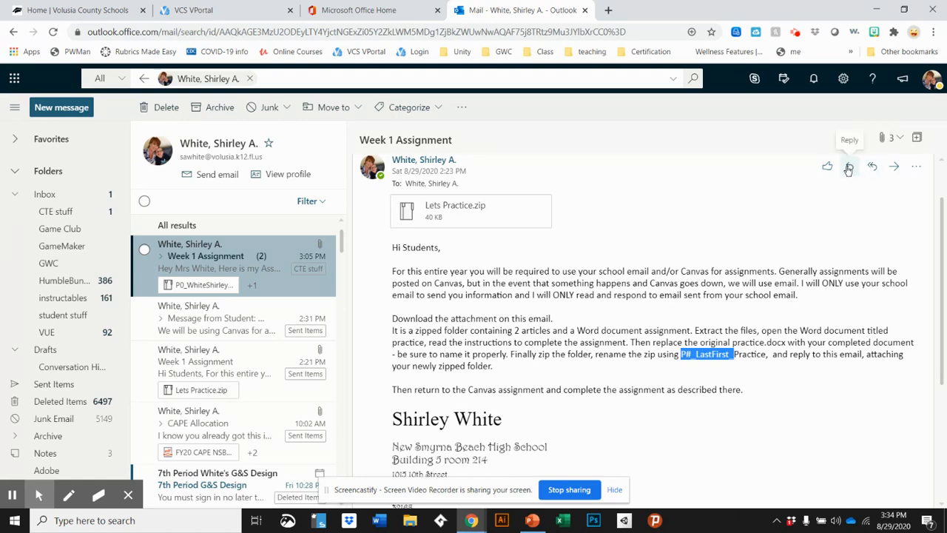
Start a reply to Week 1 Assignment with a greeting addressing the teacher by name
{"action": "left_click", "coordinate": [849, 167]}
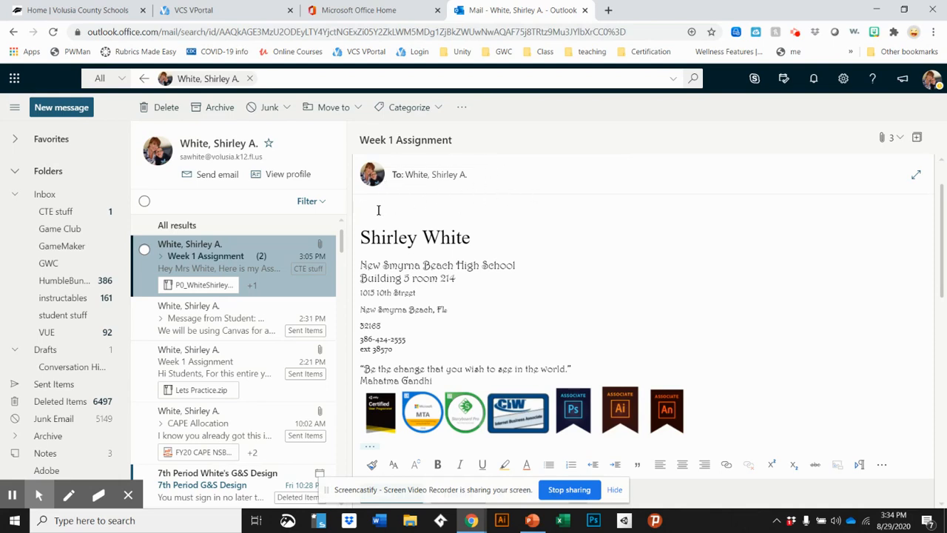
{"action": "type", "text": "Hi Mrs White,"}
{"action": "key", "text": "Return"}
{"action": "key", "text": "Return"}
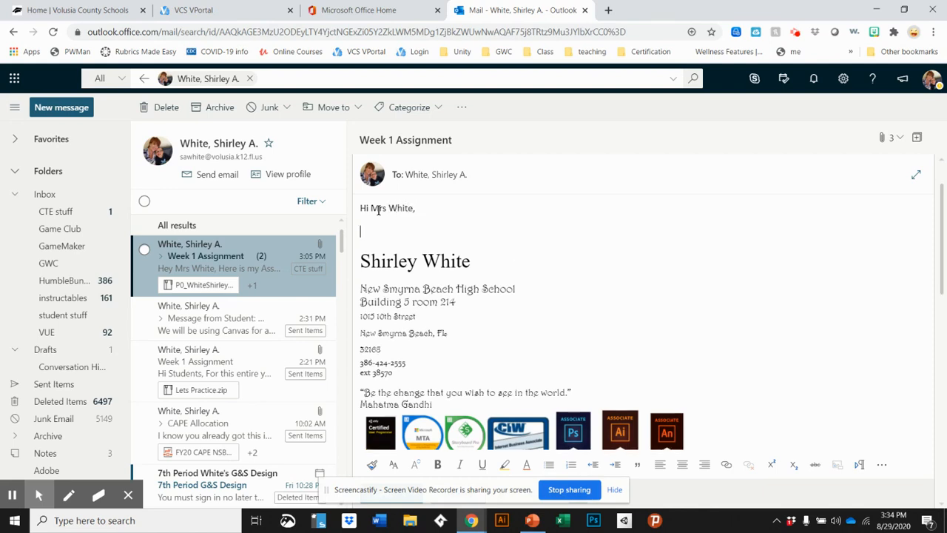
Add 'Here is my assignment 1 for week 1.' and the sign-off 'Have a great day'
{"action": "type", "text": "Here is my assignment 1 for "}
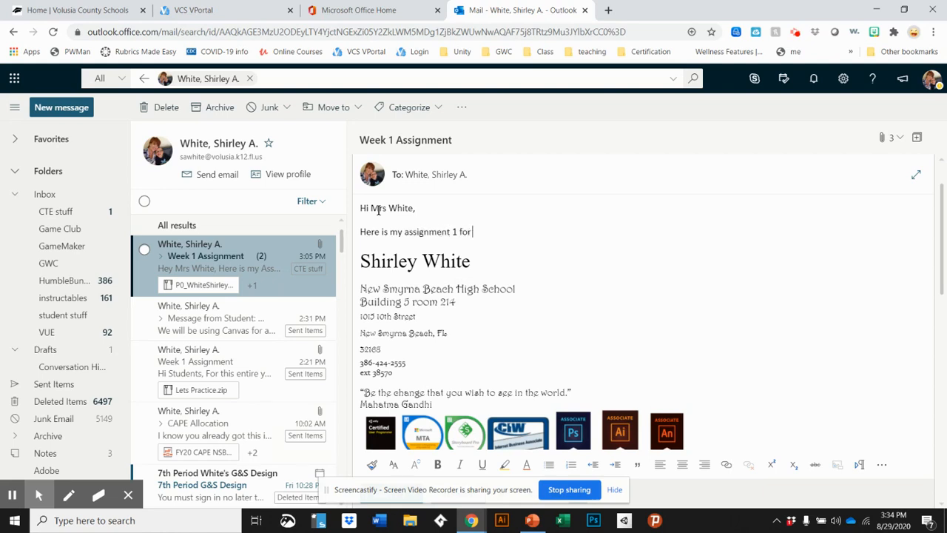
{"action": "type", "text": "week 1."}
{"action": "key", "text": "Return"}
{"action": "type", "text": "H"}
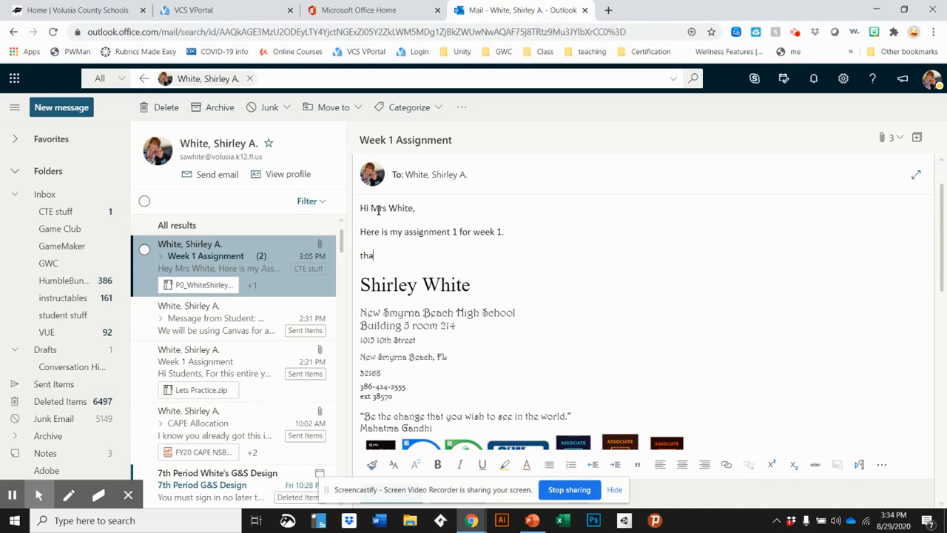
{"action": "type", "text": "ave a great day!"}
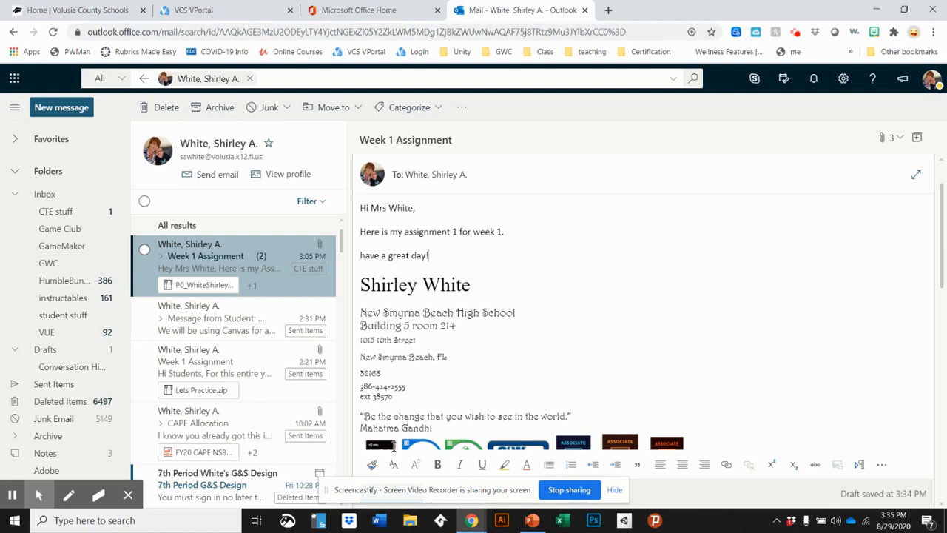
{"action": "scroll", "coordinate": [575, 385], "scroll_direction": "down", "scroll_amount": 1}
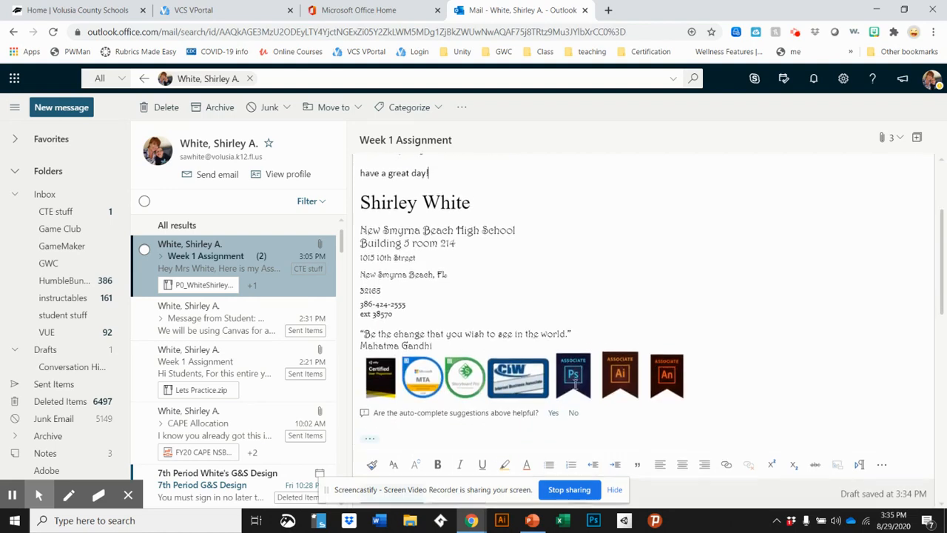
{"action": "scroll", "coordinate": [575, 385], "scroll_direction": "up", "scroll_amount": 2}
{"action": "scroll", "coordinate": [575, 384], "scroll_direction": "down", "scroll_amount": 2}
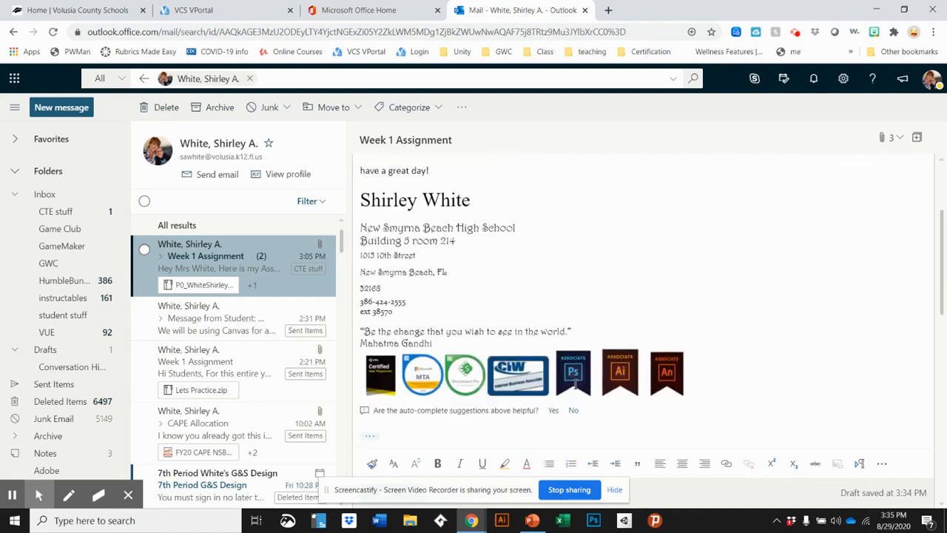
{"action": "scroll", "coordinate": [574, 383], "scroll_direction": "down", "scroll_amount": 1}
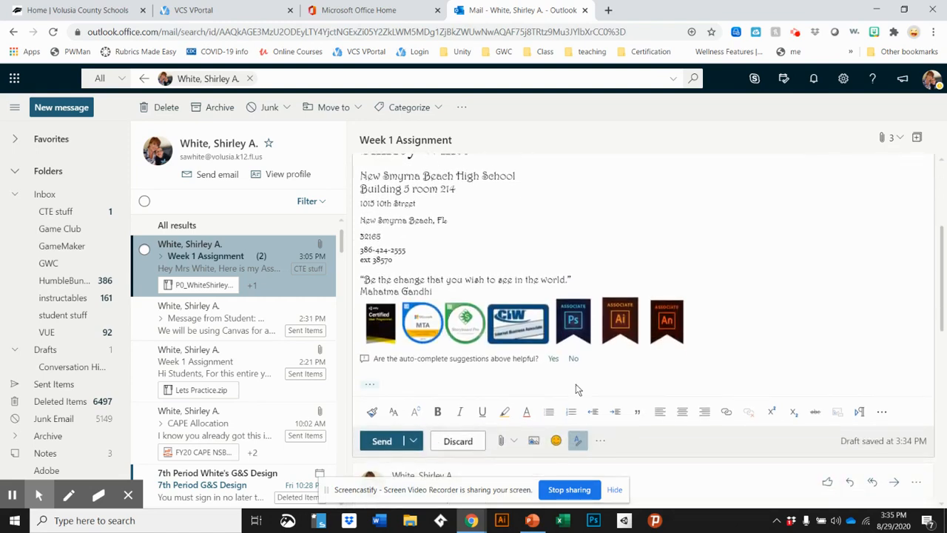
{"action": "left_click", "coordinate": [502, 441]}
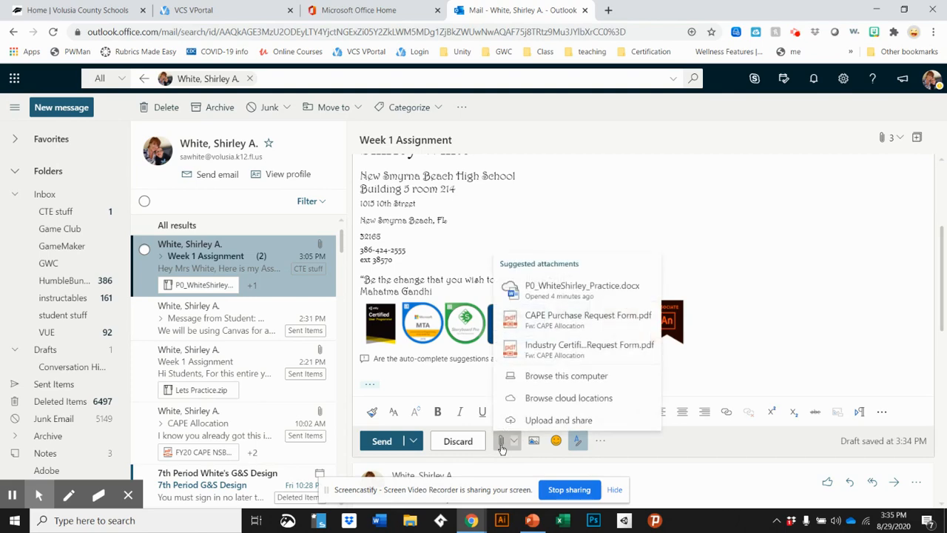
{"action": "left_click", "coordinate": [564, 376]}
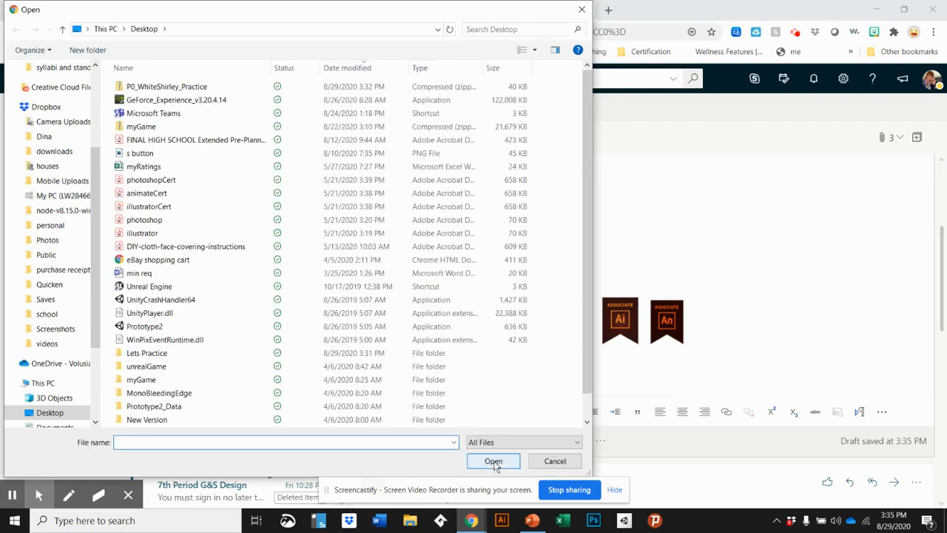
{"action": "scroll", "coordinate": [163, 366], "scroll_direction": "down", "scroll_amount": 1}
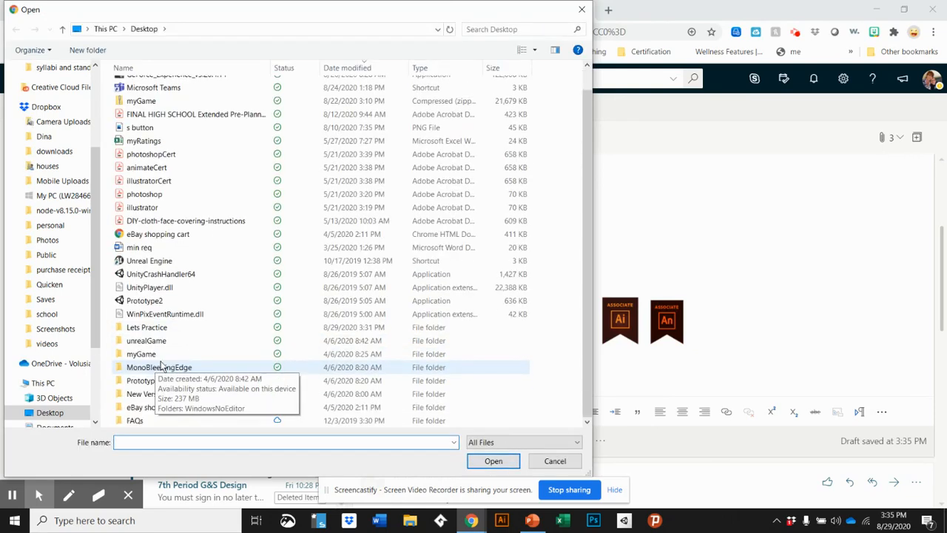
{"action": "scroll", "coordinate": [162, 366], "scroll_direction": "up", "scroll_amount": 1}
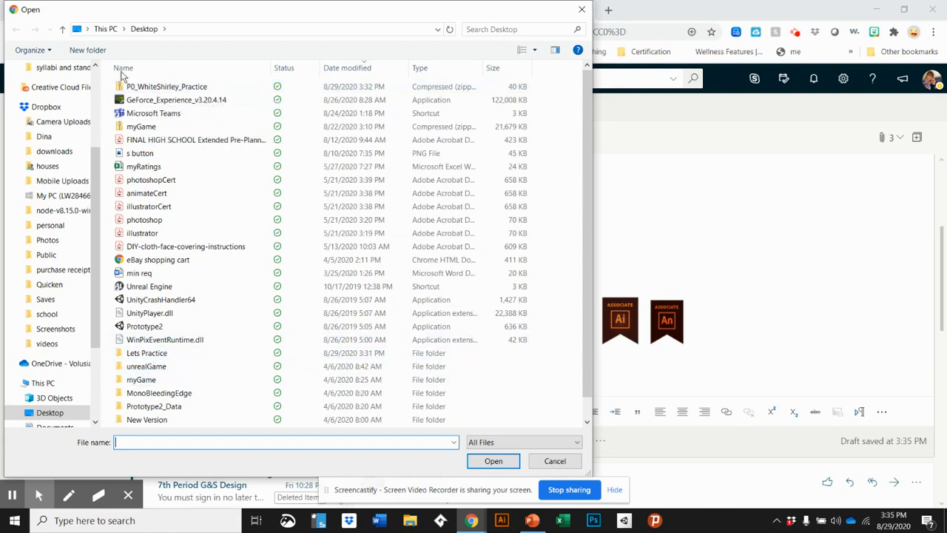
{"action": "left_click", "coordinate": [154, 90]}
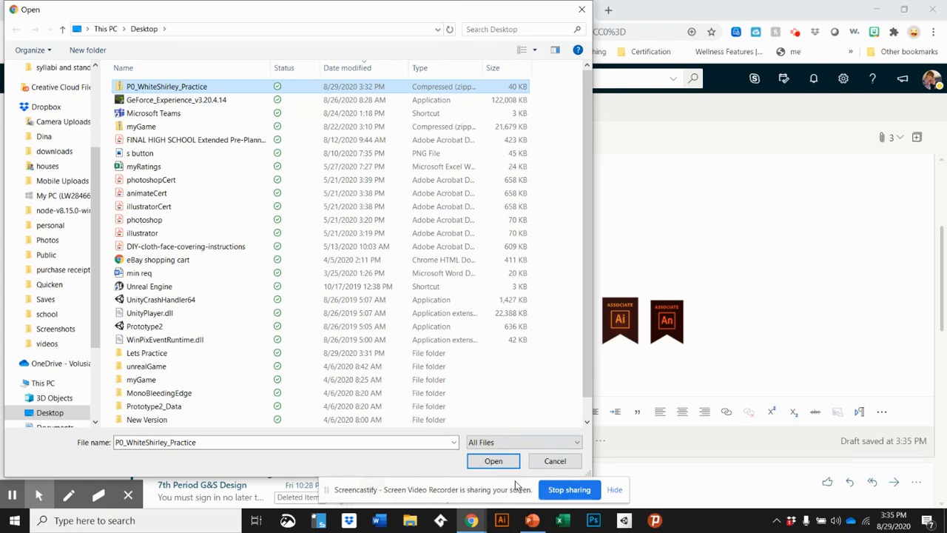
{"action": "double_click", "coordinate": [164, 89]}
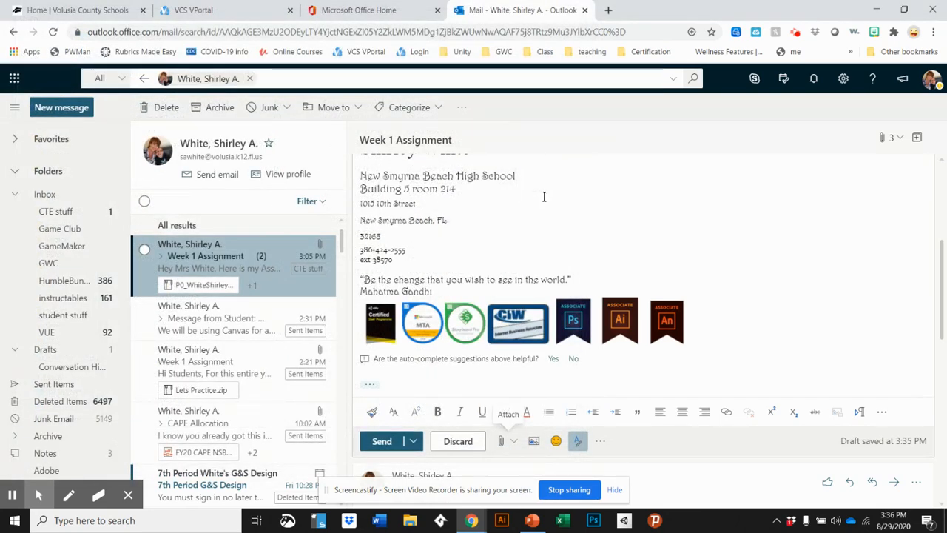
{"action": "scroll", "coordinate": [544, 196], "scroll_direction": "up", "scroll_amount": 3}
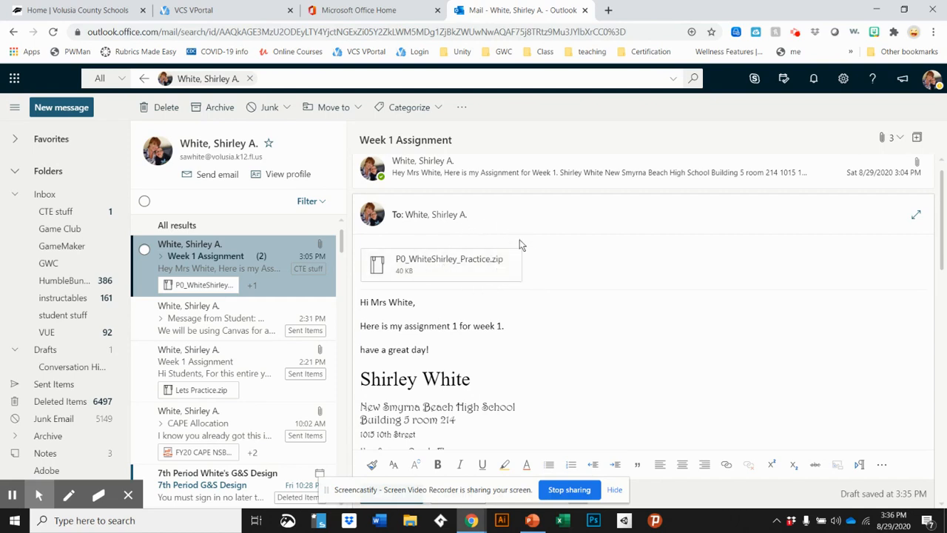
{"action": "scroll", "coordinate": [613, 334], "scroll_direction": "down", "scroll_amount": 5}
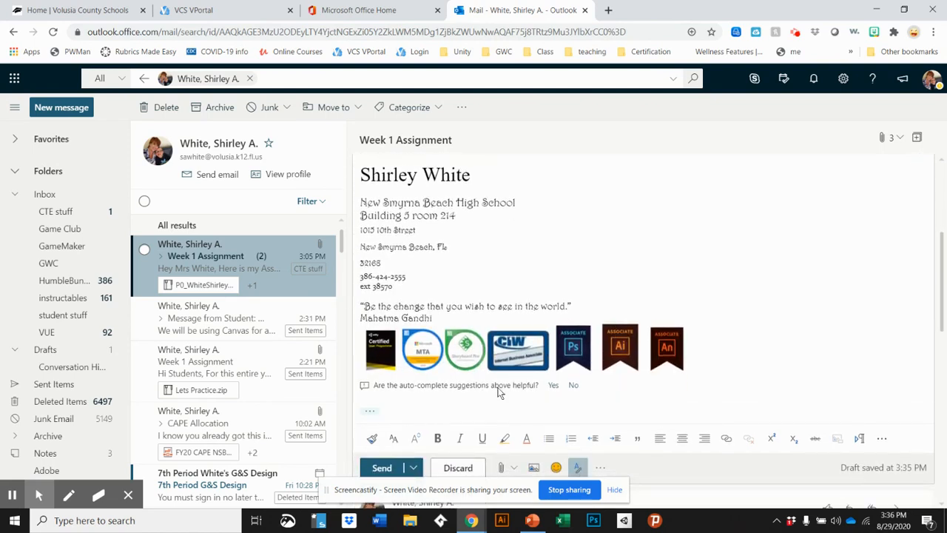
{"action": "left_click", "coordinate": [381, 470]}
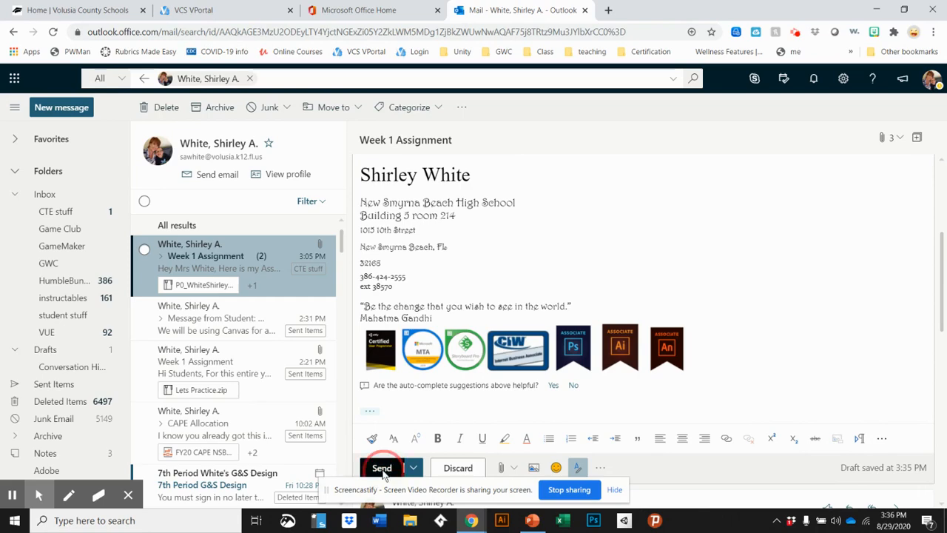